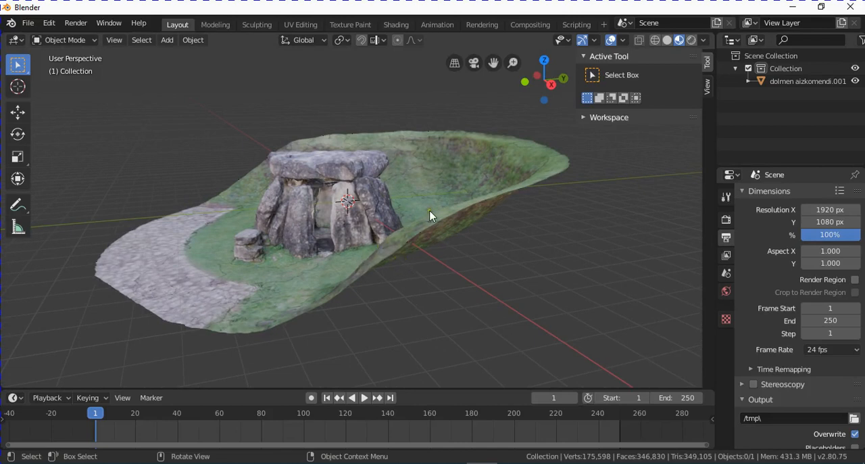
# - In the right orthographic view, place the 3D cursor in front of and slightly above the dolmen and add a camera there
pyautogui.moveTo(413, 226)
pyautogui.mouseDown(button='middle')
pyautogui.moveTo(401, 225)
pyautogui.moveTo(423, 218)
pyautogui.moveTo(392, 219)
pyautogui.moveTo(413, 213)
pyautogui.mouseUp(button='middle')
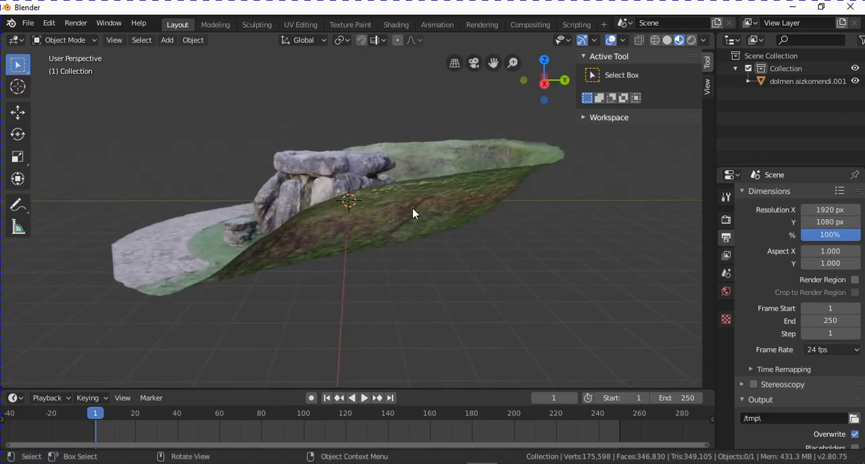
pyautogui.press('KP_1')
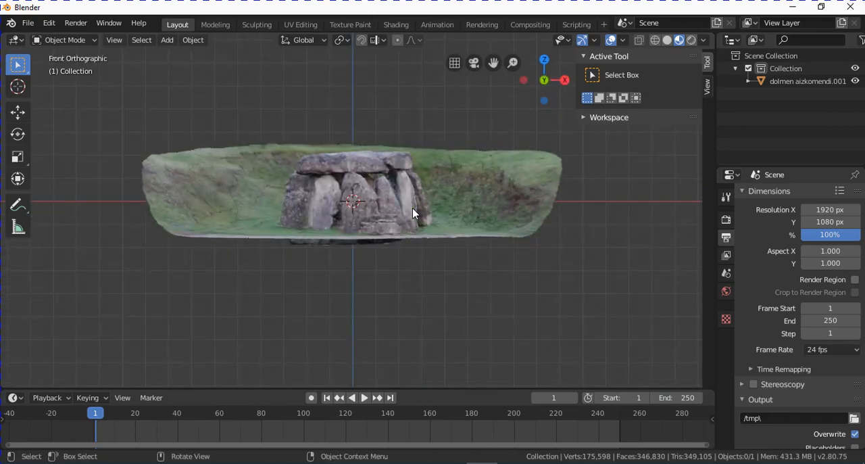
pyautogui.press('KP_3')
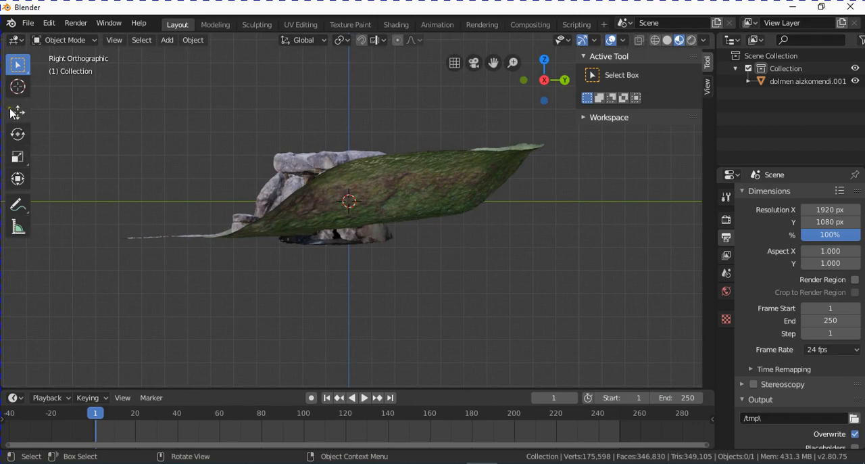
pyautogui.click(18, 86)
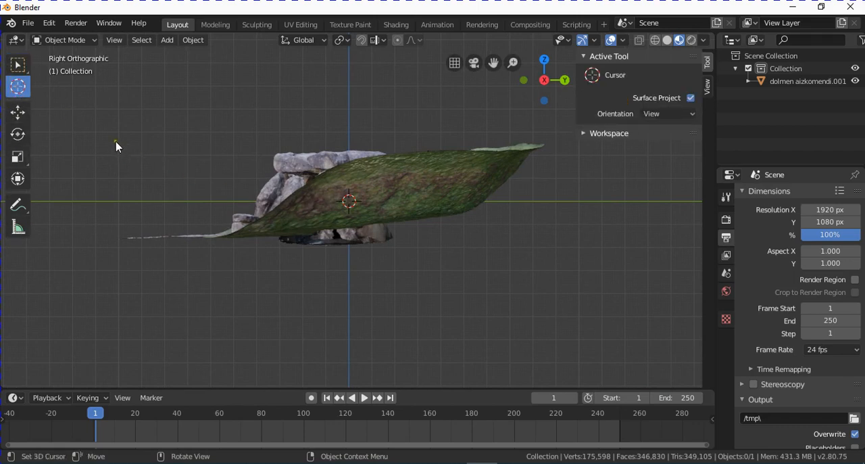
pyautogui.click(116, 143)
pyautogui.click(167, 40)
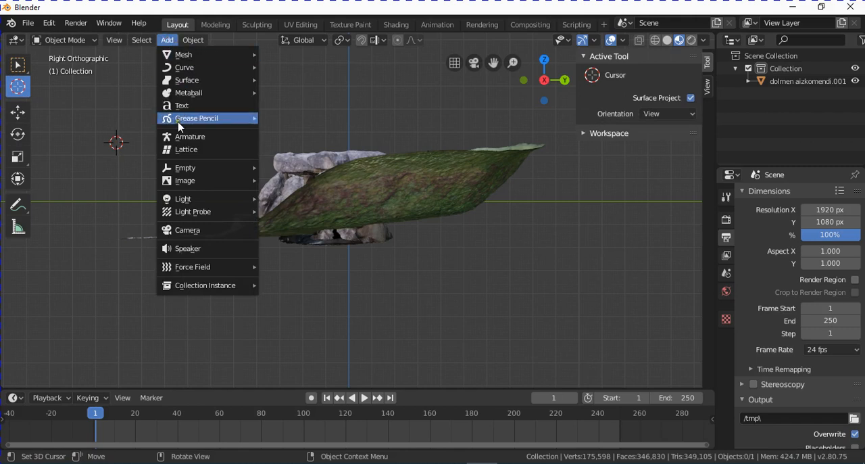
pyautogui.click(206, 232)
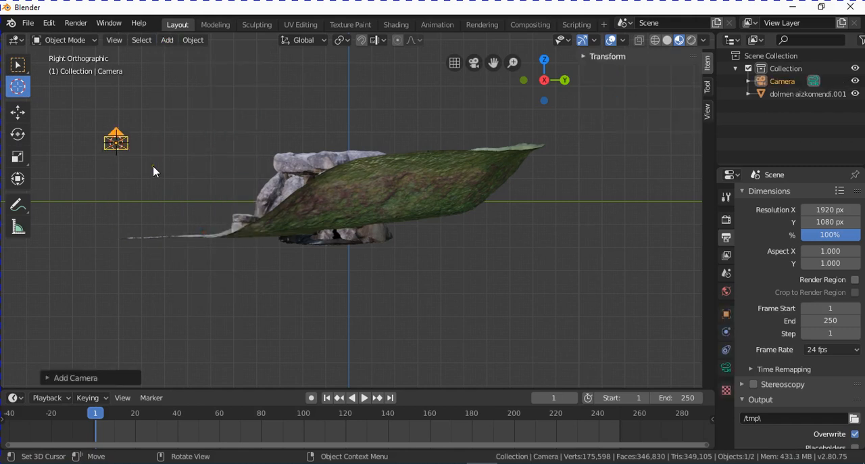
# - Rotate the camera in the top orthographic view so that it faces the dolmen
pyautogui.moveTo(292, 203); pyautogui.dragTo(338, 237, button='middle')
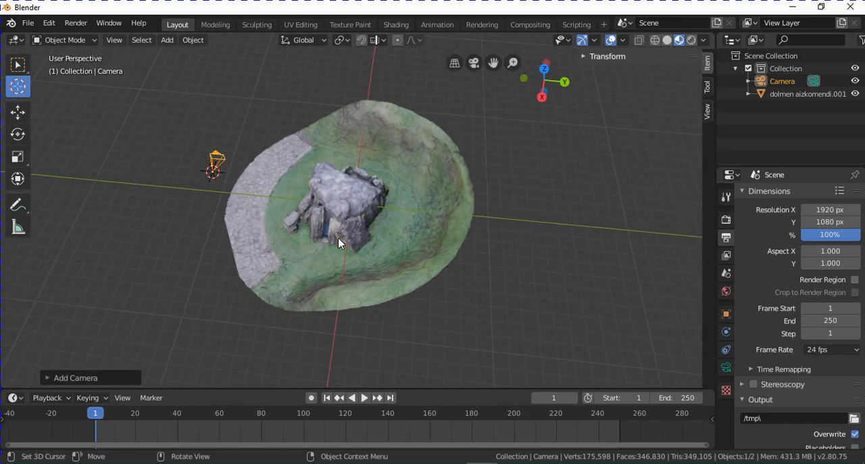
pyautogui.press('KP_7')
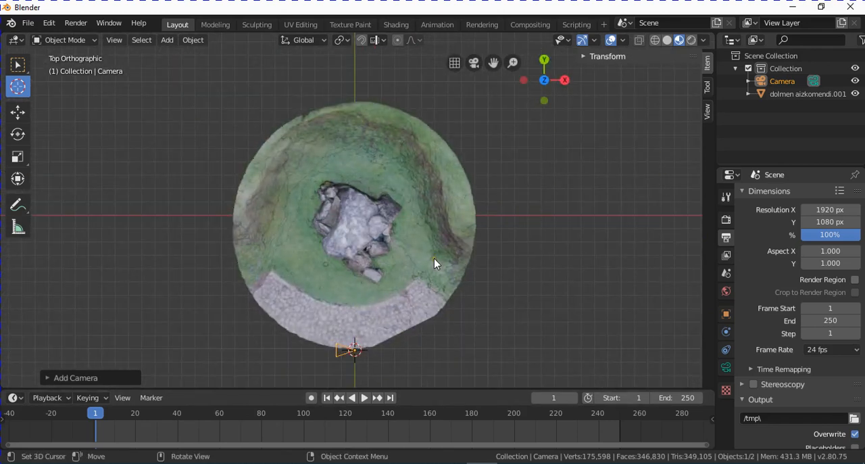
pyautogui.press('r')
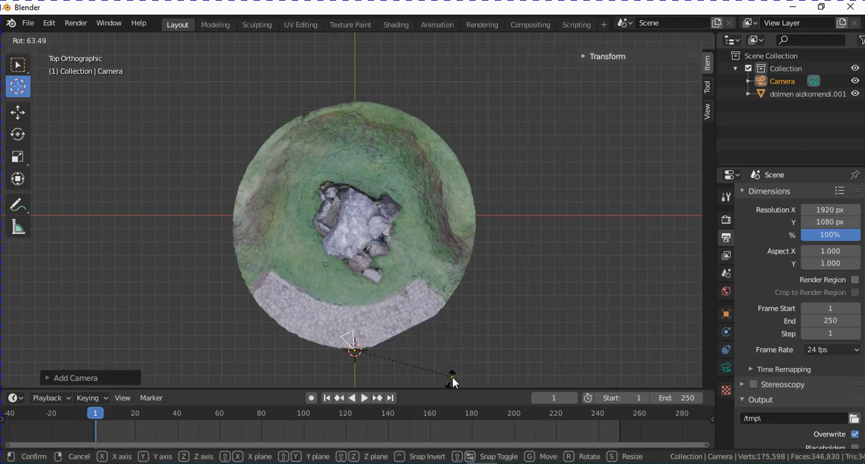
pyautogui.click(430, 66)
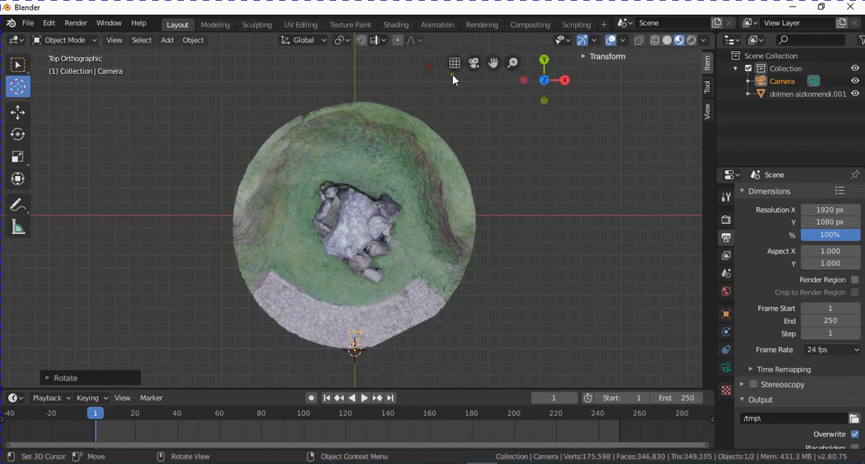
# - Tilt the camera slightly downward toward the dolmen in the right orthographic view
pyautogui.press('KP_3')
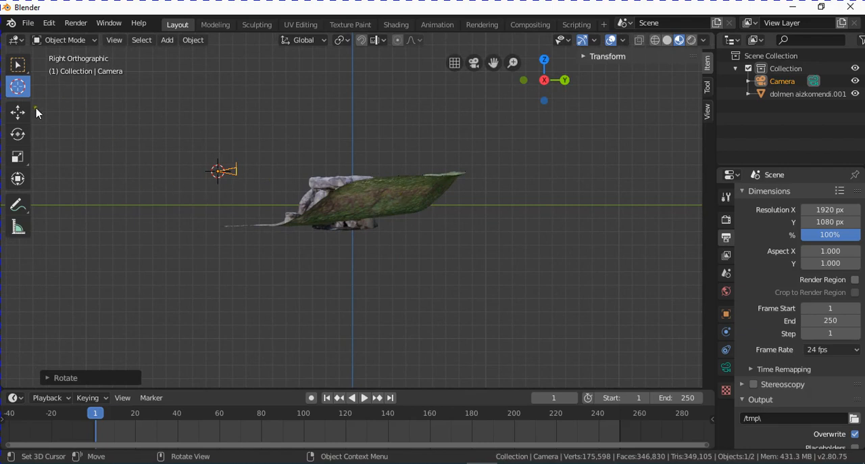
pyautogui.click(17, 134)
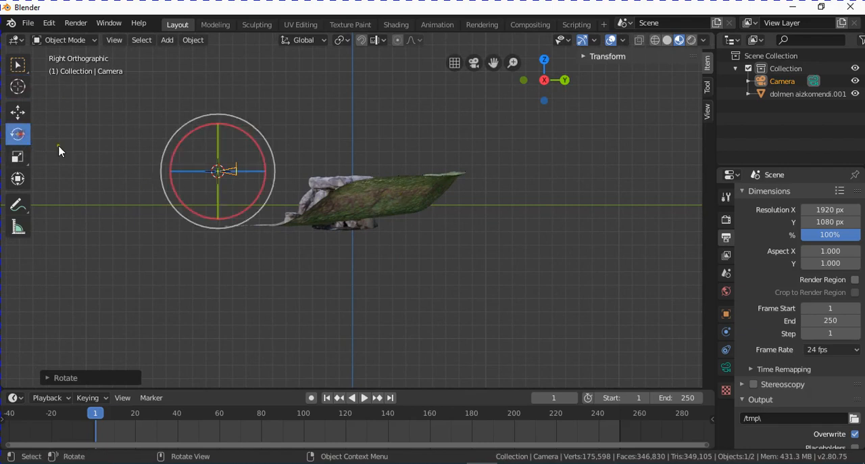
pyautogui.moveTo(251, 139); pyautogui.dragTo(252, 160)
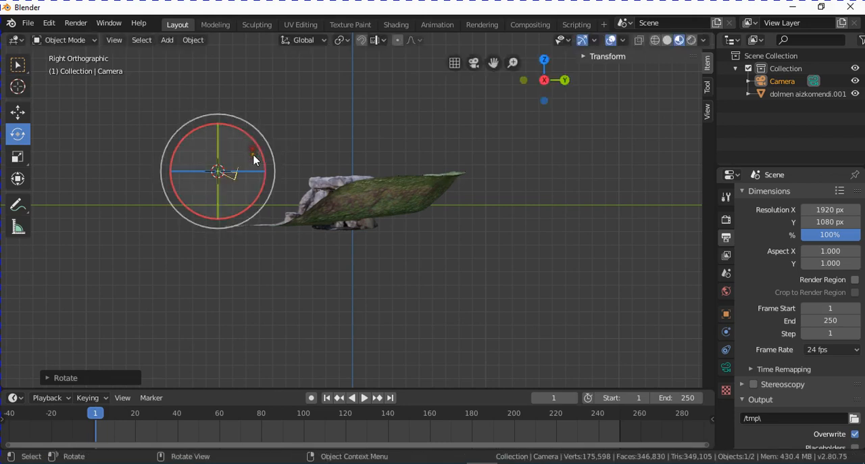
pyautogui.click(18, 63)
# - Select the dolmen mesh and snap the 3D cursor to it with Cursor to Selected
pyautogui.moveTo(295, 243); pyautogui.dragTo(351, 284, button='middle')
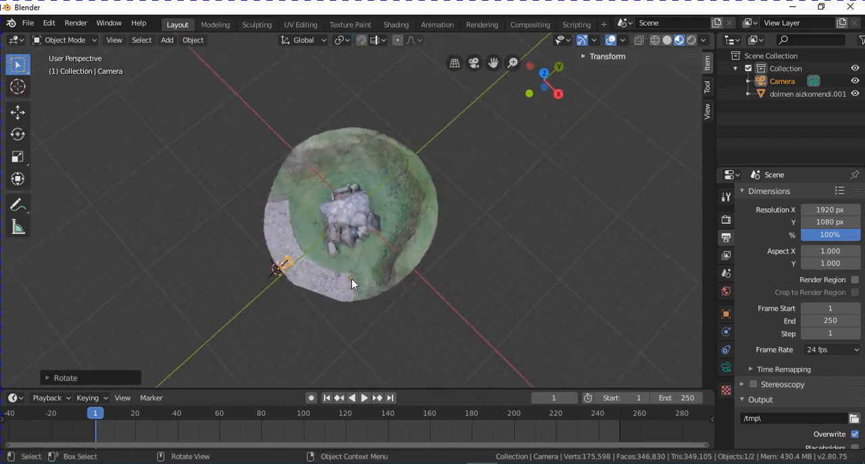
pyautogui.scroll(1, 351, 279)
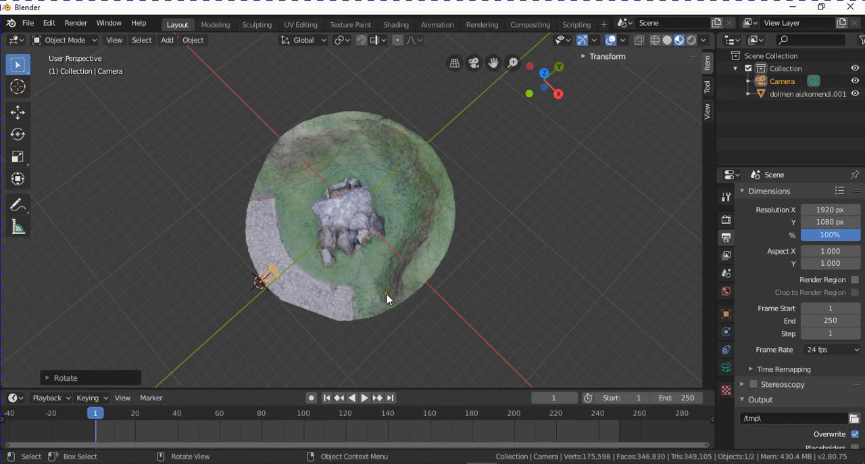
pyautogui.moveTo(415, 311); pyautogui.dragTo(345, 268, button='middle')
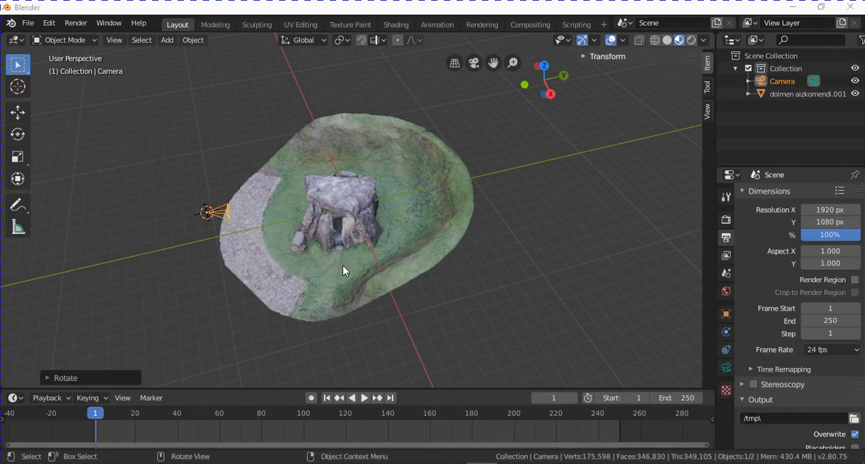
pyautogui.scroll(1, 369, 241)
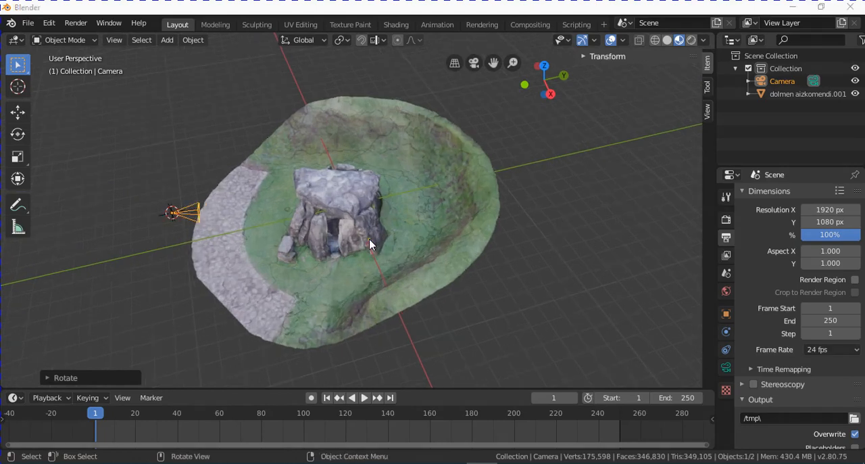
pyautogui.moveTo(370, 208); pyautogui.dragTo(391, 261, button='middle')
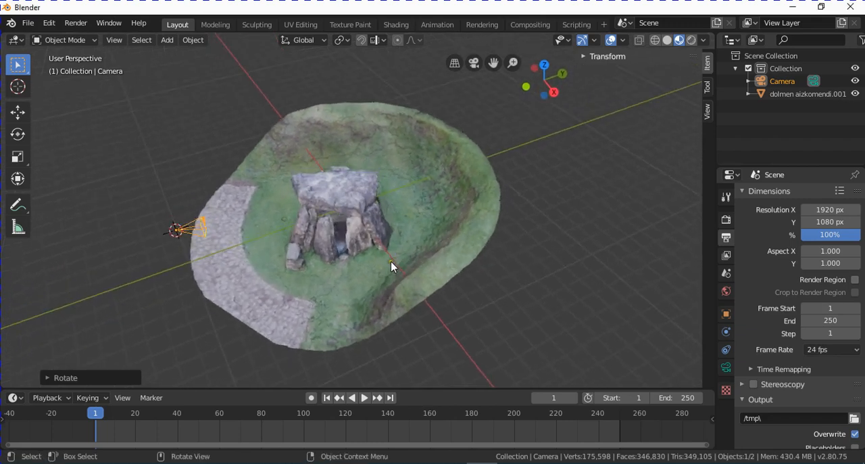
pyautogui.click(377, 167)
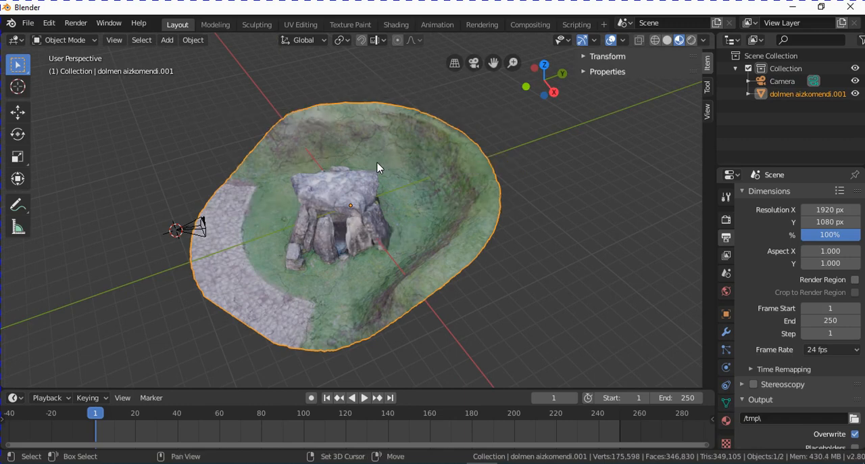
pyautogui.hotkey('shift', 's')
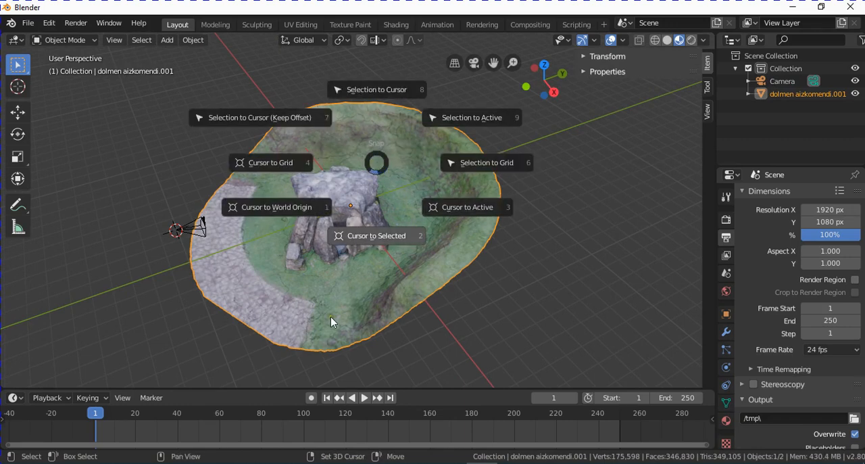
pyautogui.click(379, 238)
# - Add a Nurbs Circle curve at the 3D cursor in the centre of the dolmen
pyautogui.scroll(4, 359, 215)
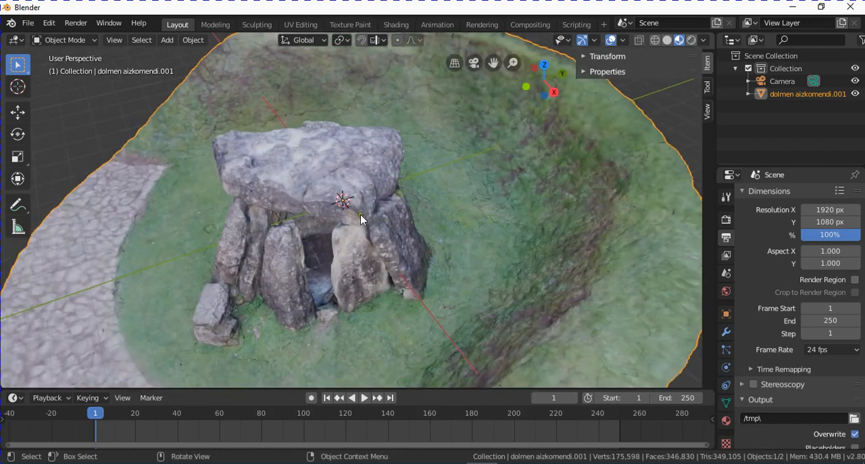
pyautogui.scroll(-2, 347, 202)
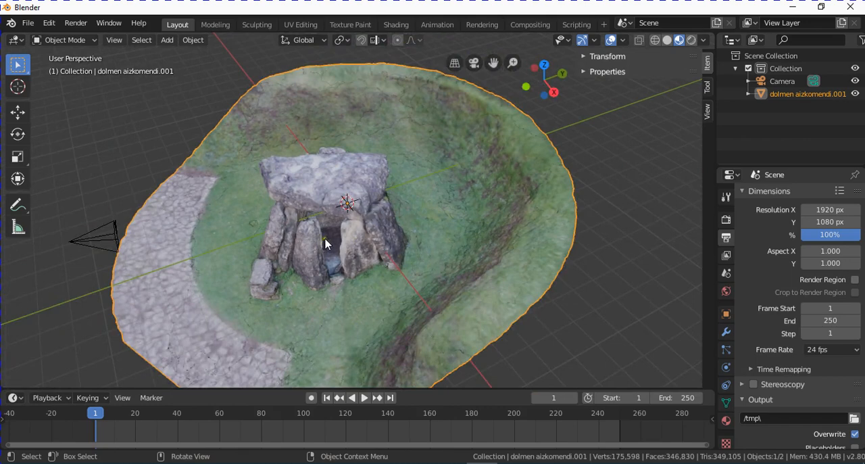
pyautogui.moveTo(327, 243); pyautogui.dragTo(351, 257, button='middle')
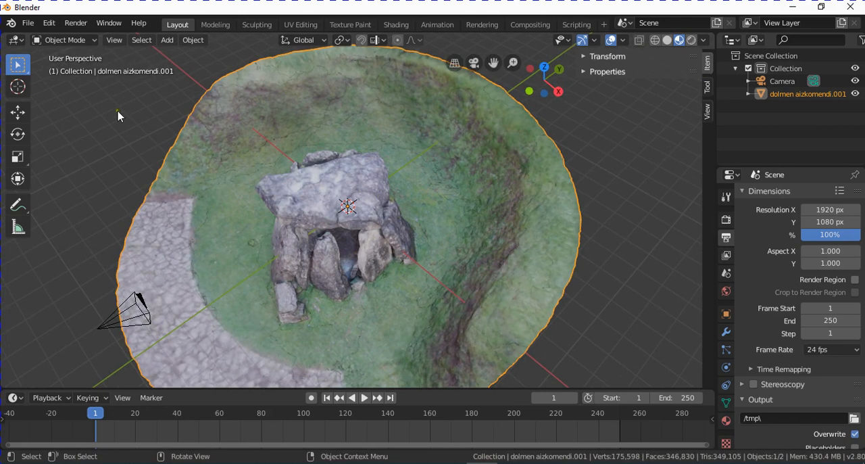
pyautogui.click(169, 40)
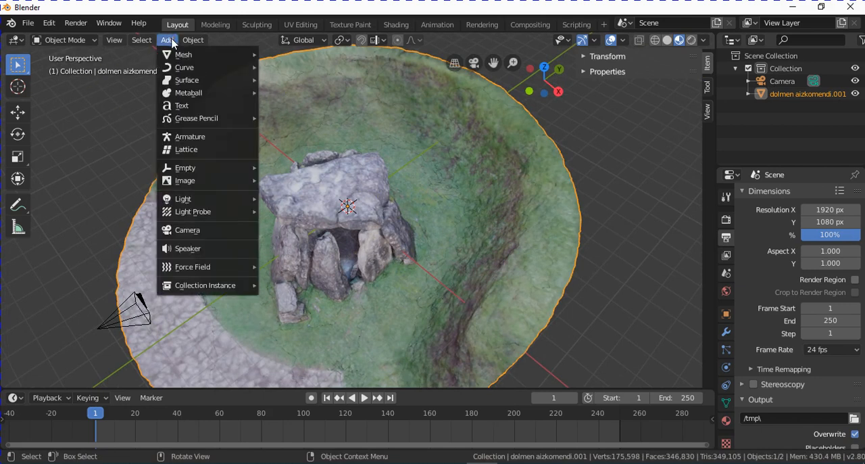
pyautogui.moveTo(179, 71)
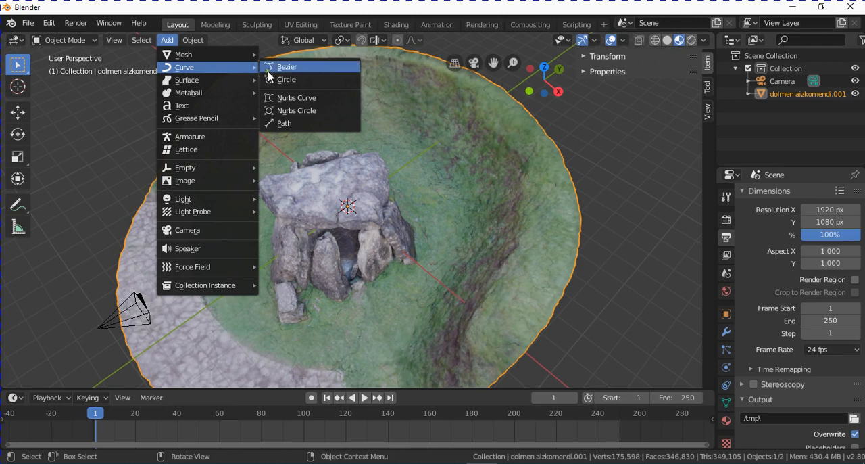
pyautogui.click(301, 111)
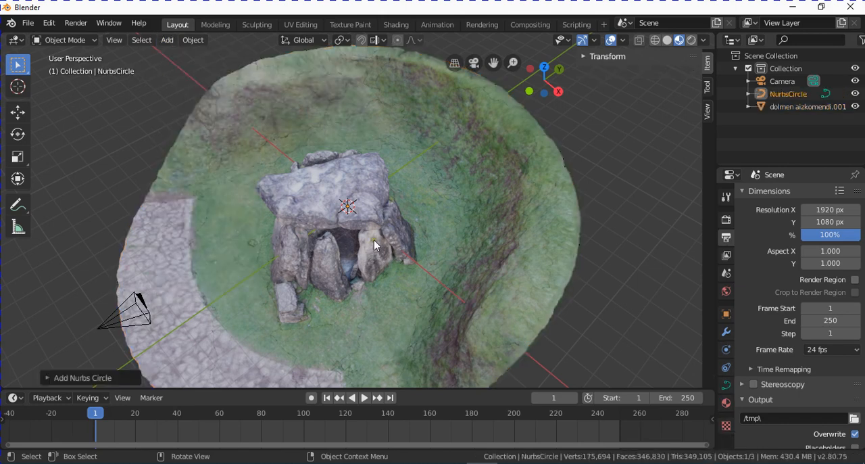
# - Scale the Nurbs circle up about 10 times so that it surrounds the dolmen terrain
pyautogui.scroll(-2, 372, 241)
pyautogui.scroll(2, 371, 241)
pyautogui.scroll(-3, 361, 244)
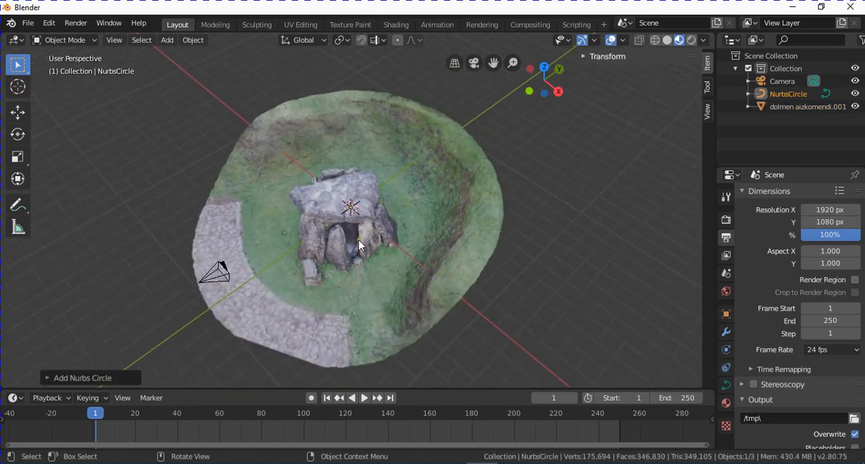
pyautogui.scroll(1, 359, 245)
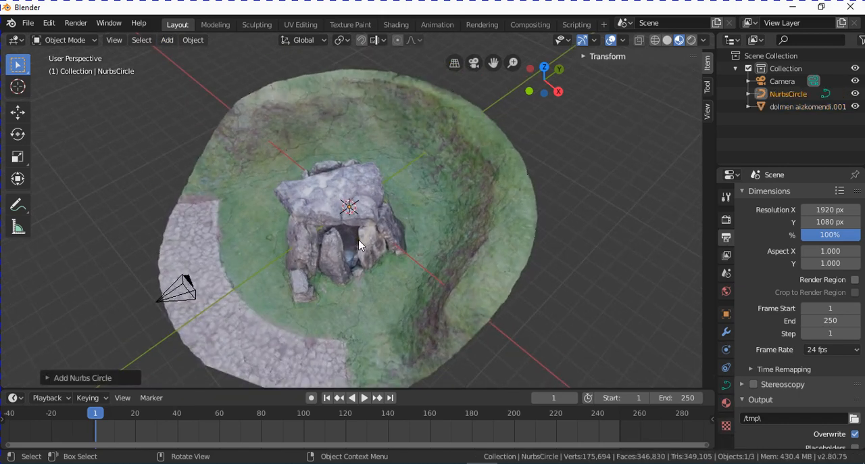
pyautogui.press('s')
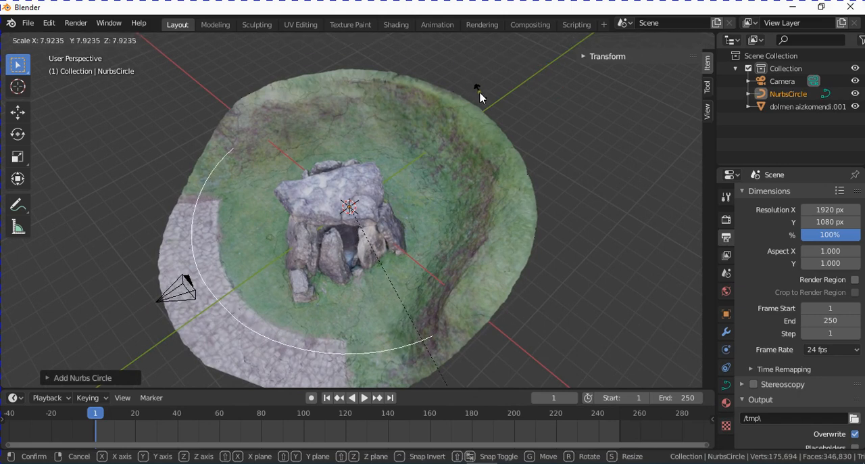
pyautogui.click(533, 160)
# - Shrink the Nurbs circle slightly in the top orthographic view so that its edge meets the camera's position
pyautogui.press('KP_7')
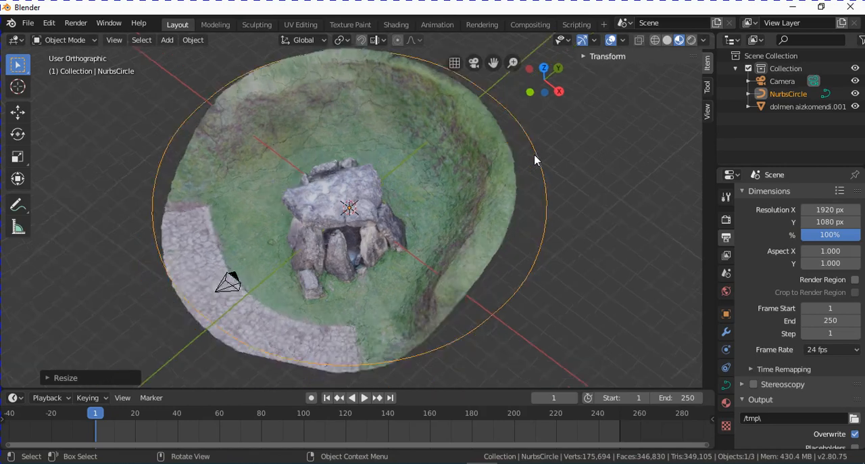
pyautogui.scroll(1, 510, 137)
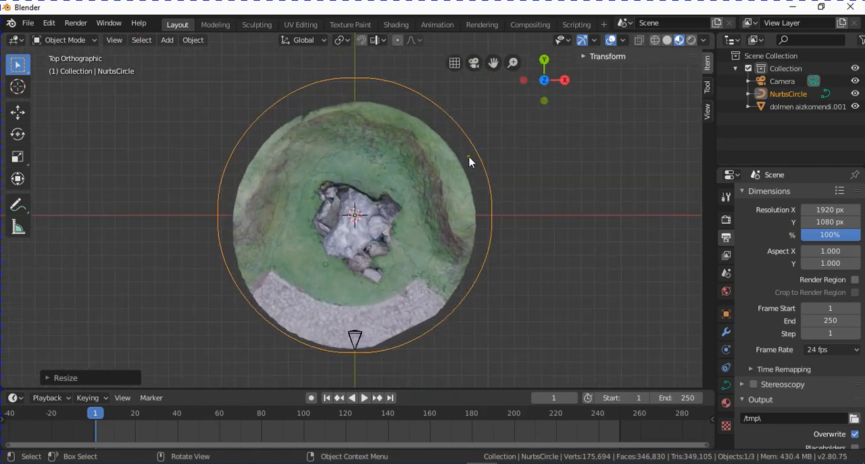
pyautogui.press('s')
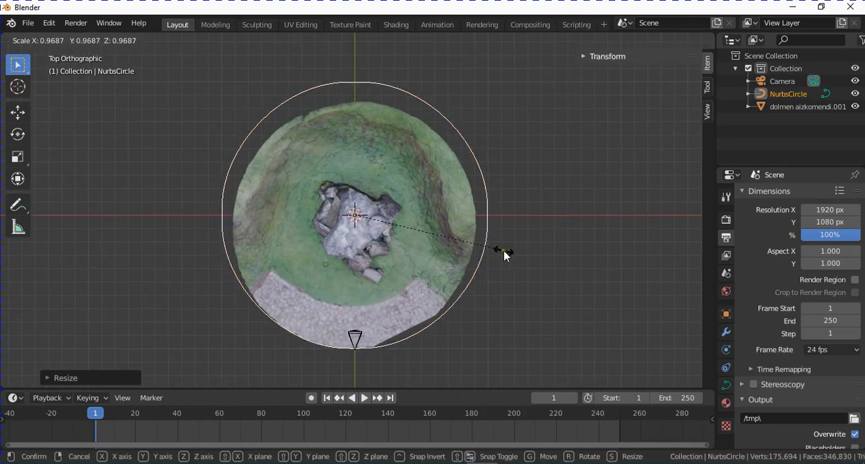
pyautogui.click(504, 254)
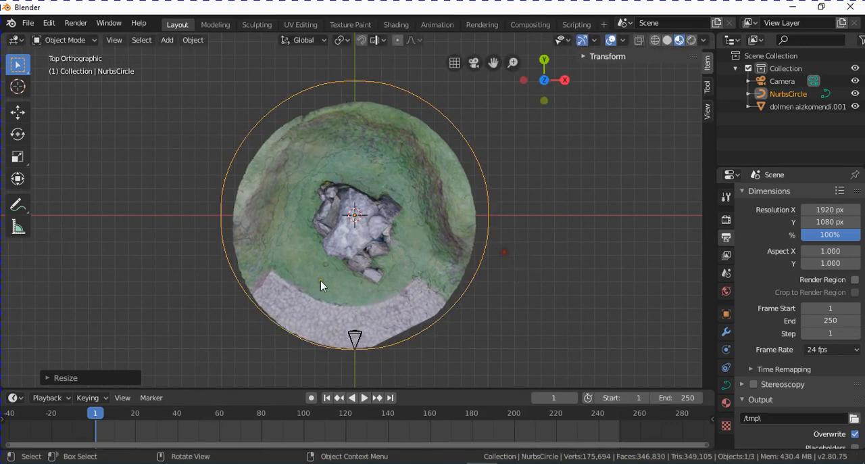
# - Raise the Nurbs circle along the Z axis to about the height of the dolmen's capstone
pyautogui.moveTo(486, 241); pyautogui.dragTo(374, 218, button='middle')
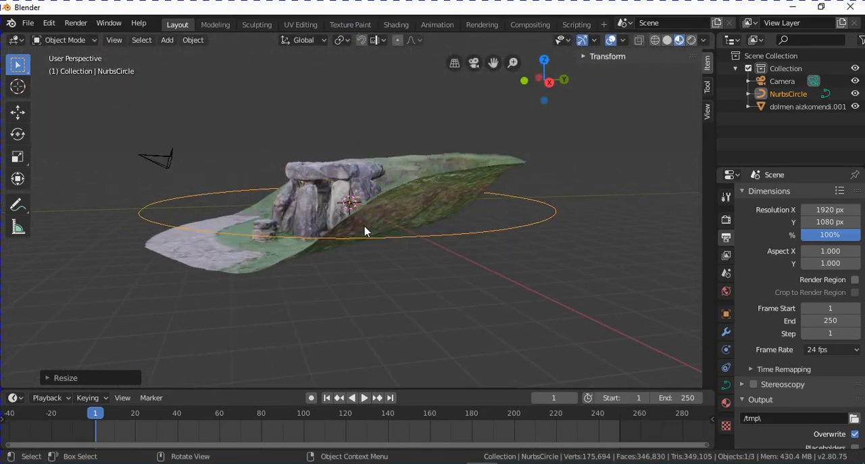
pyautogui.click(14, 113)
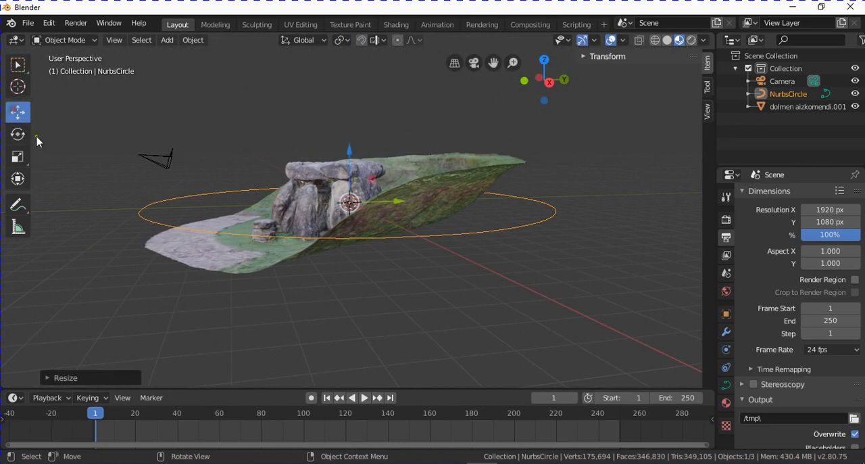
pyautogui.moveTo(350, 150); pyautogui.dragTo(354, 104)
pyautogui.moveTo(353, 108); pyautogui.dragTo(362, 212, button='middle')
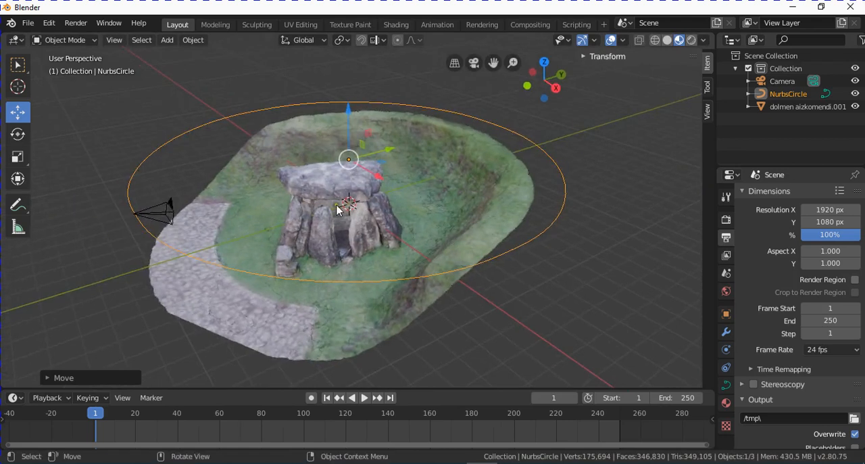
# - Select the camera and add a Clamp To object constraint to it
pyautogui.scroll(-1, 338, 209)
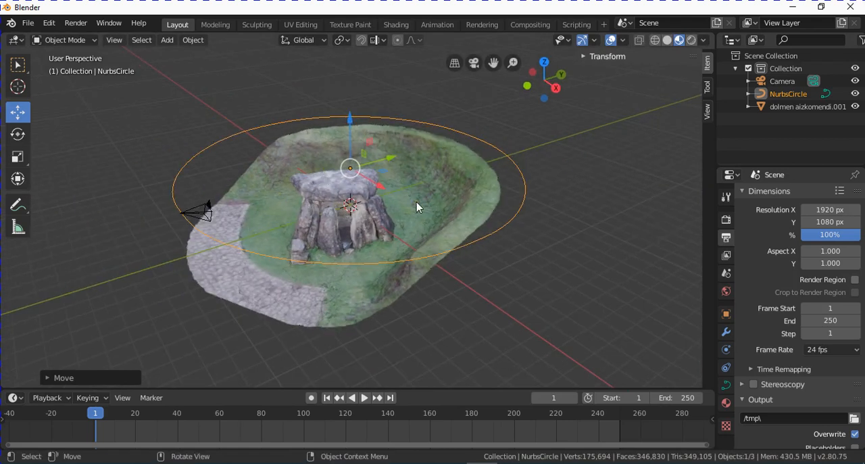
pyautogui.click(200, 212)
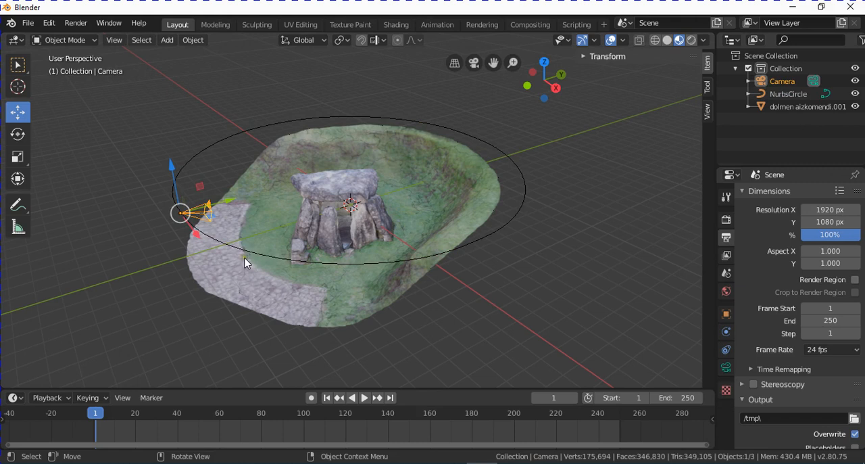
pyautogui.click(15, 67)
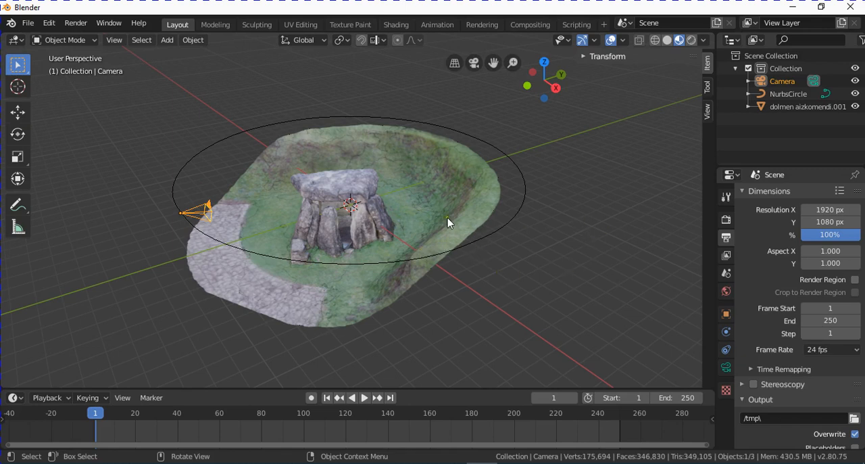
pyautogui.click(726, 352)
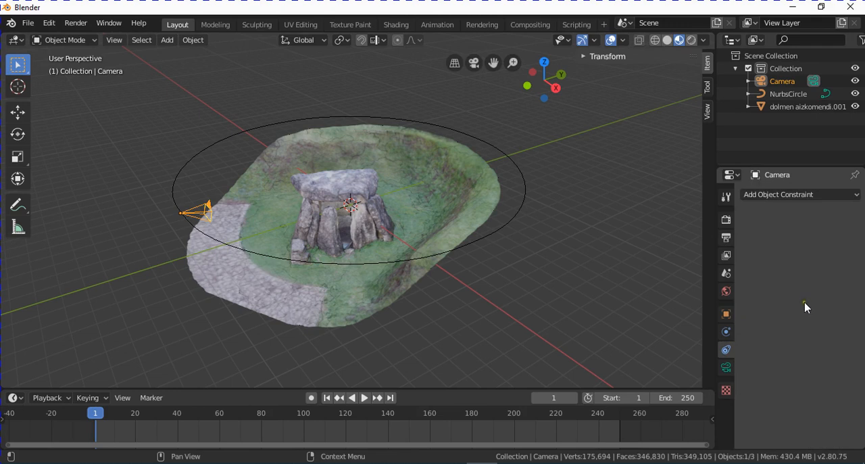
pyautogui.click(798, 197)
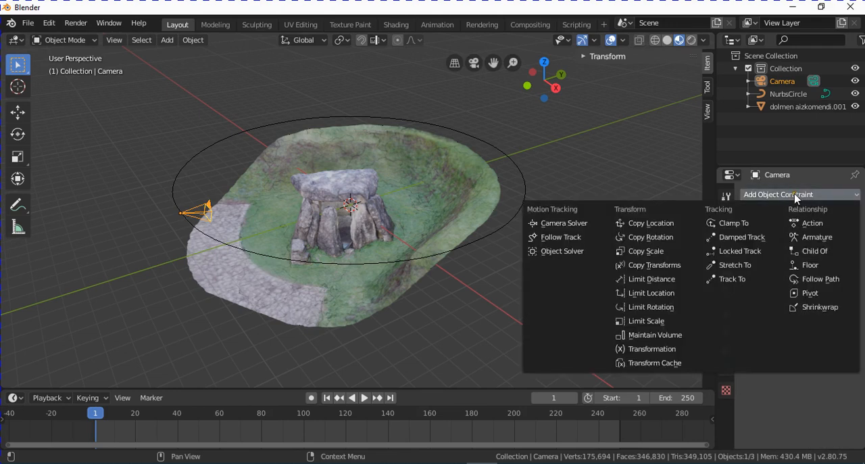
pyautogui.click(748, 227)
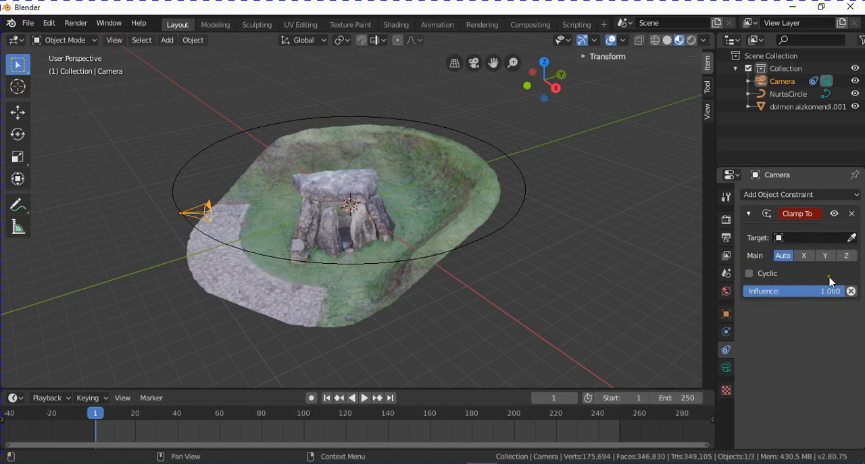
# - Set NurbsCircle as the target of the Clamp To constraint and test moving the camera along the circle, cancelling the move
pyautogui.click(798, 239)
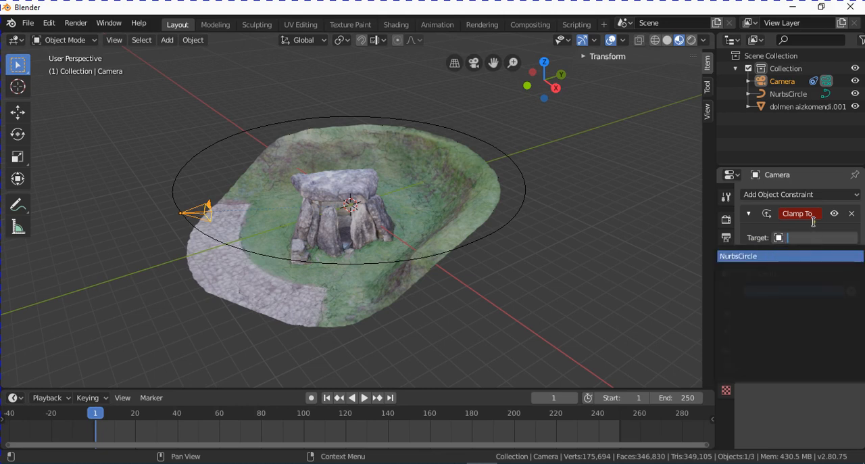
pyautogui.click(799, 240)
pyautogui.click(798, 230)
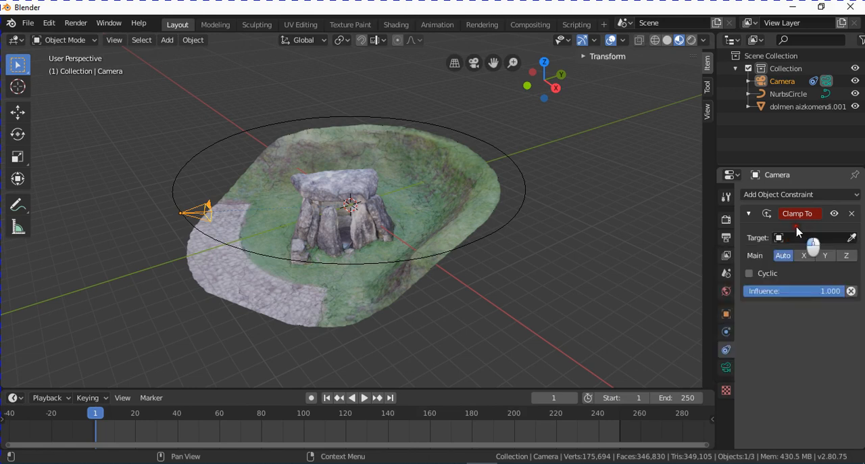
pyautogui.click(851, 238)
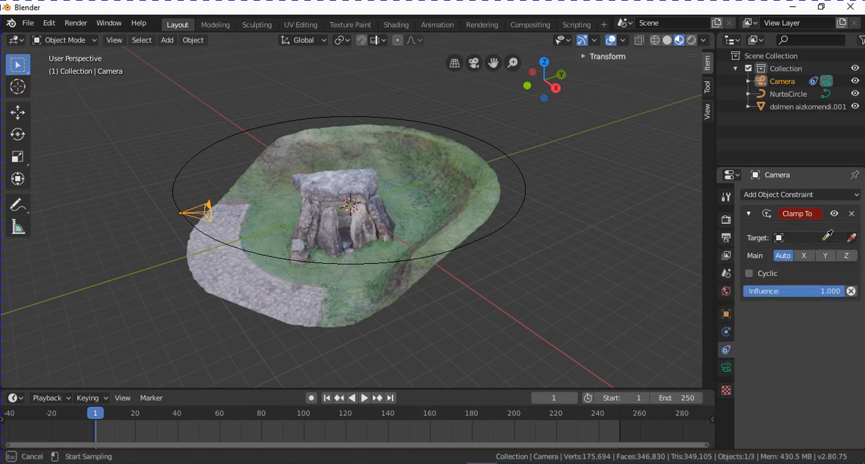
pyautogui.click(501, 140)
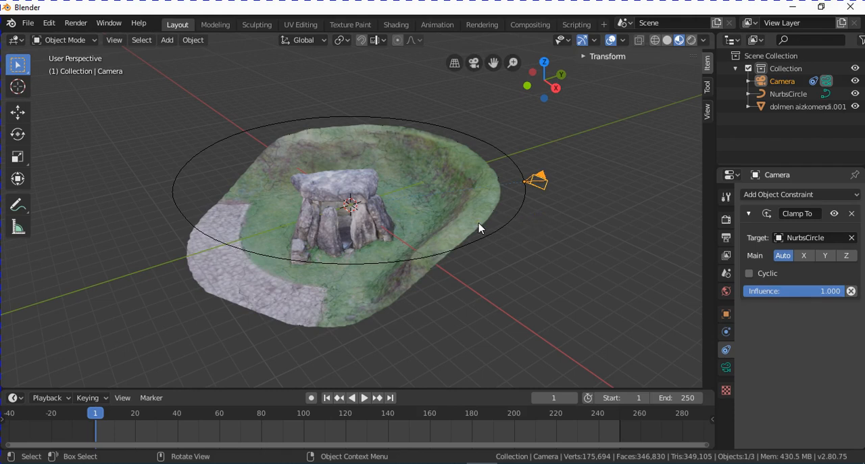
pyautogui.press('g')
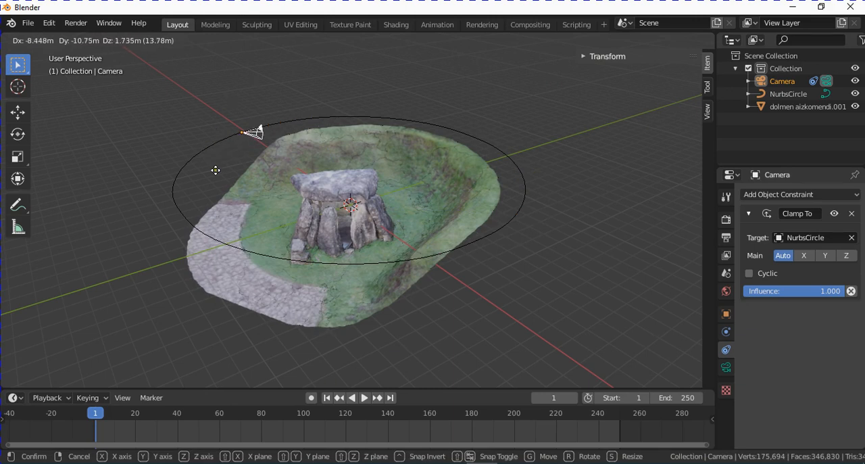
pyautogui.rightClick(268, 145)
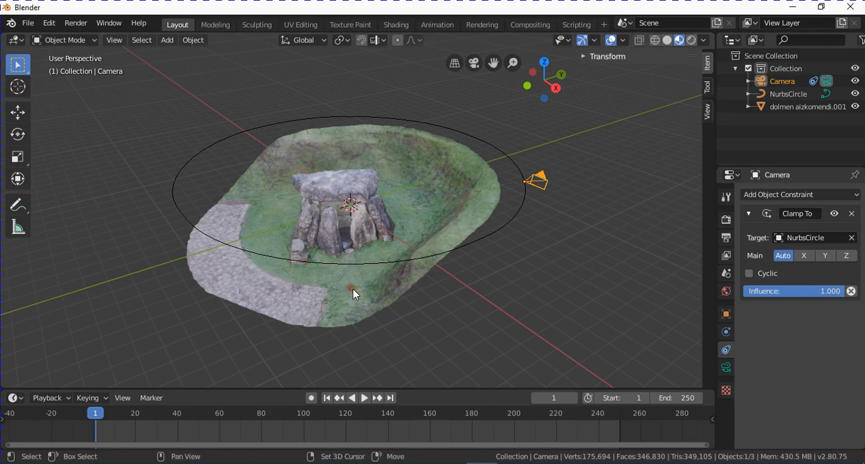
# - Add the dolmen mesh to the selection as active object and apply a Track To Constraint so the camera aims at it
pyautogui.keyDown('shift'); pyautogui.click(328, 323); pyautogui.keyUp('shift')
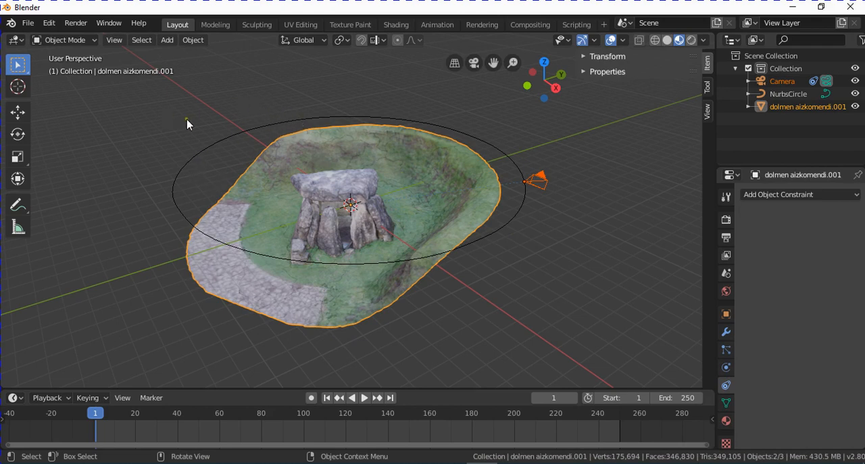
pyautogui.click(194, 42)
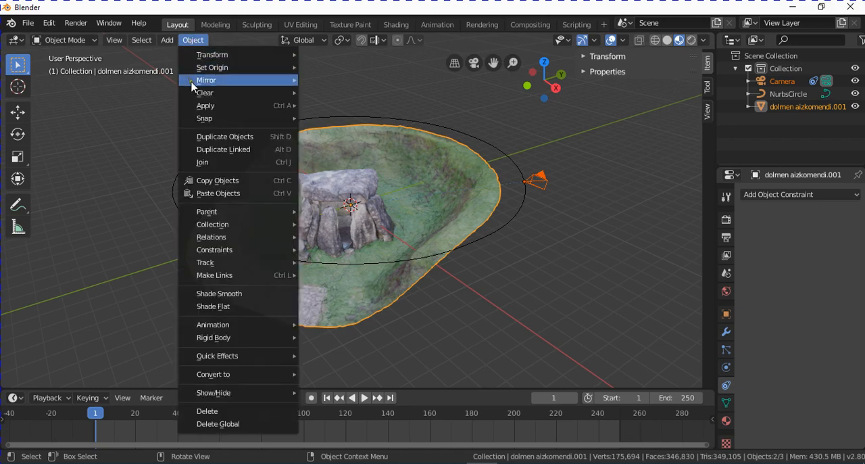
pyautogui.moveTo(197, 96)
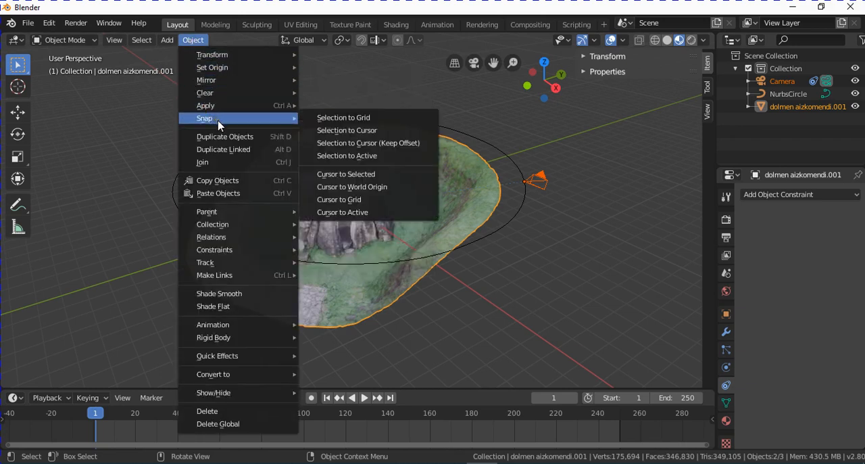
pyautogui.moveTo(244, 261)
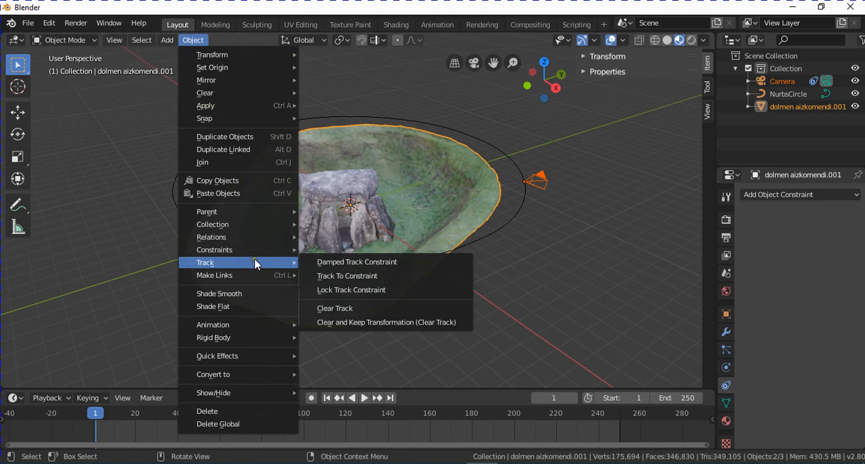
pyautogui.click(343, 276)
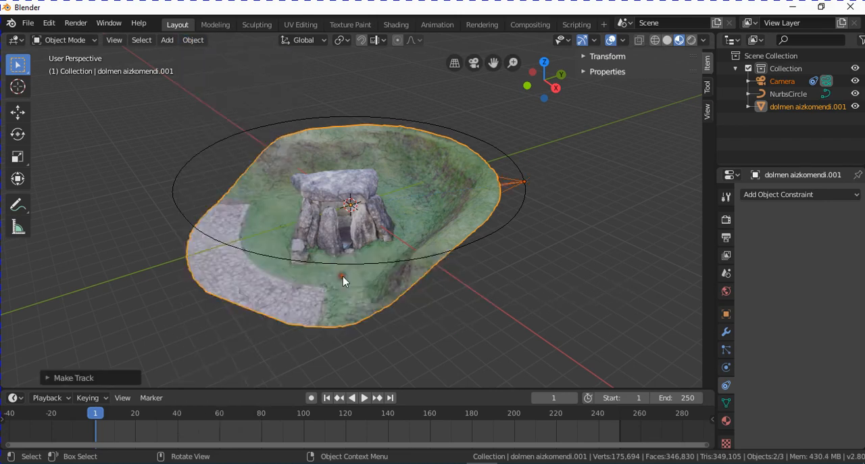
pyautogui.moveTo(537, 192); pyautogui.dragTo(532, 178, button='middle')
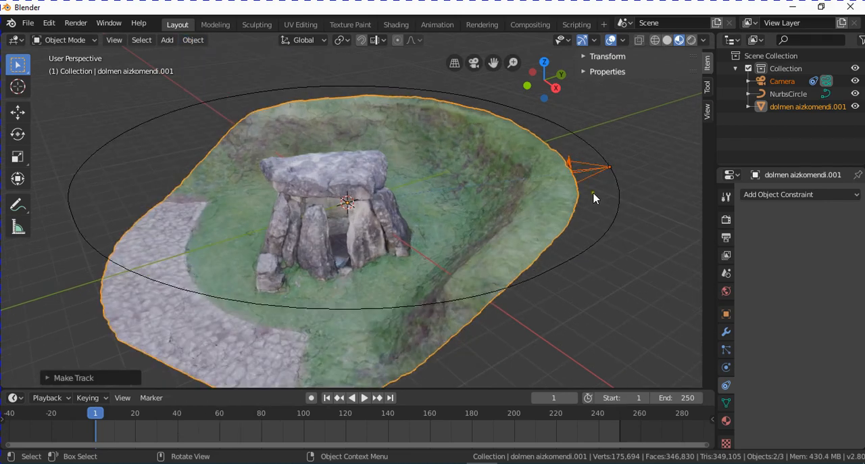
pyautogui.moveTo(593, 195); pyautogui.dragTo(485, 200, button='middle')
pyautogui.moveTo(394, 215); pyautogui.dragTo(555, 213, button='middle')
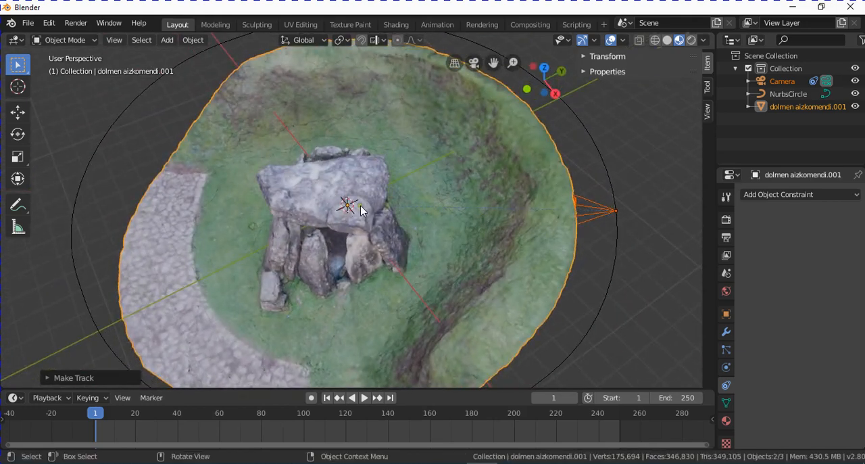
pyautogui.moveTo(358, 207); pyautogui.dragTo(436, 227, button='middle')
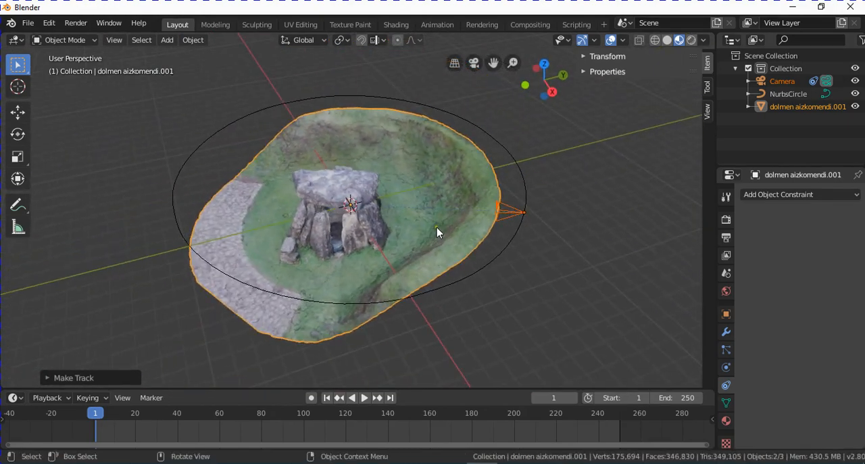
pyautogui.press('g')
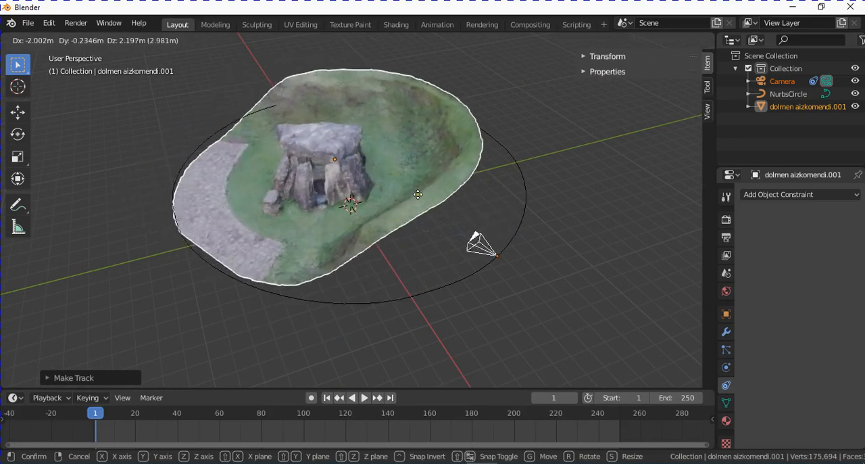
pyautogui.press('Escape')
# - Select only the camera and move it along the circle to the side of the dolmen next to the paved area
pyautogui.click(512, 213)
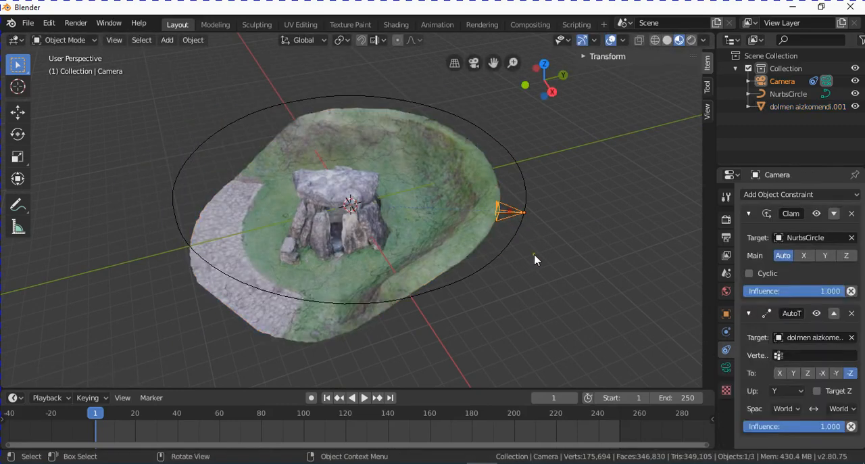
pyautogui.press('g')
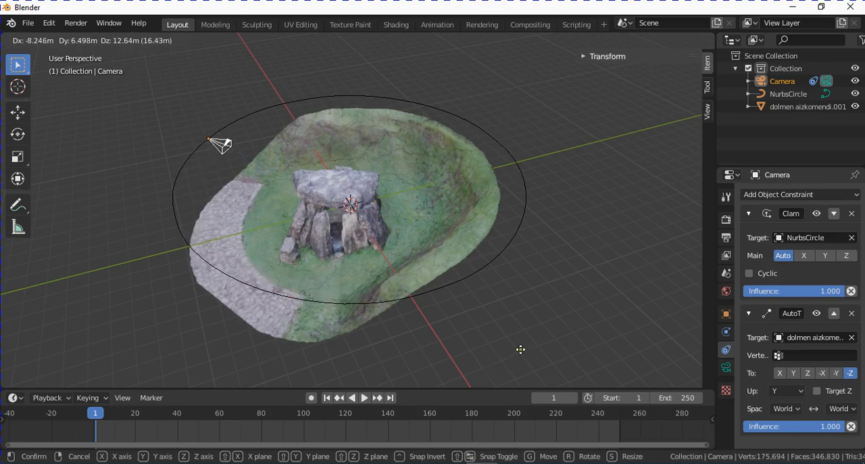
pyautogui.click(519, 349)
pyautogui.moveTo(419, 306); pyautogui.dragTo(432, 251, button='middle')
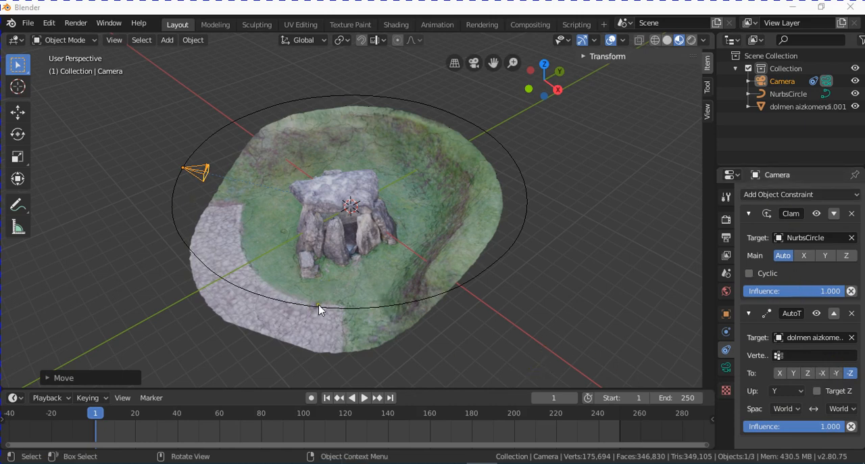
pyautogui.moveTo(363, 288); pyautogui.dragTo(367, 305, button='middle')
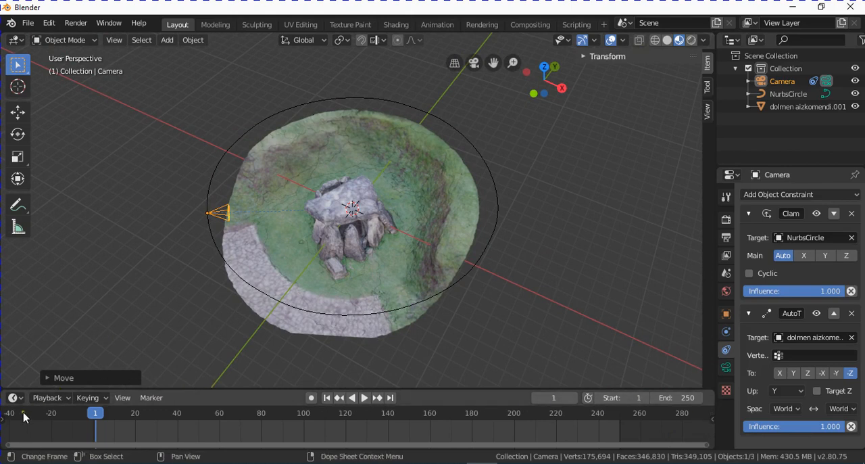
# - Adjust the timeline's height and zoom so that the full range from frame 1 to 250 fits, keeping frame 1 current
pyautogui.moveTo(268, 391)
pyautogui.mouseDown()
pyautogui.moveTo(280, 415)
pyautogui.moveTo(280, 399)
pyautogui.moveTo(263, 396)
pyautogui.moveTo(271, 405)
pyautogui.moveTo(265, 395)
pyautogui.mouseUp()
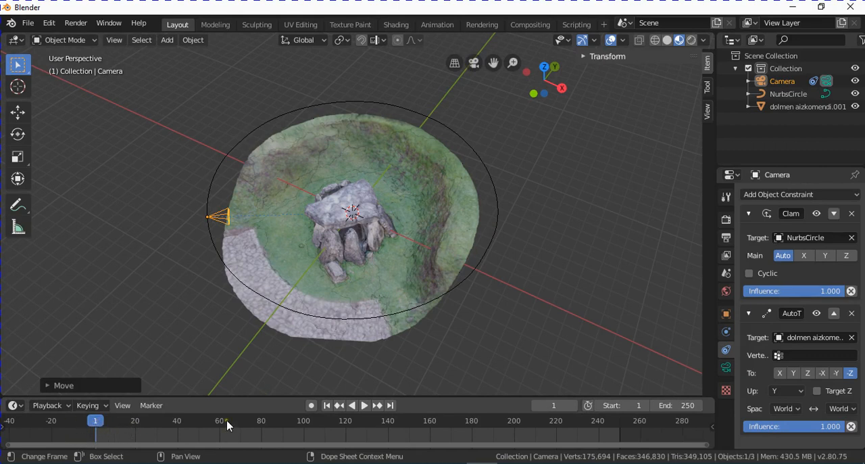
pyautogui.scroll(-5, 227, 424)
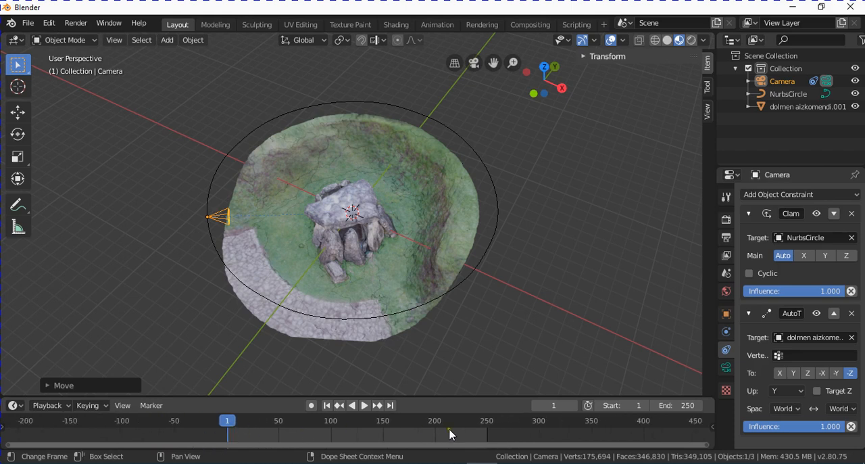
pyautogui.scroll(3, 359, 439)
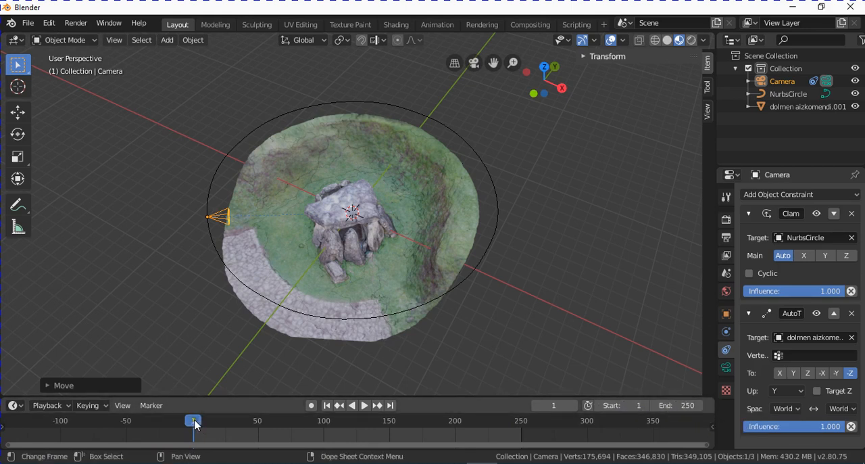
pyautogui.moveTo(194, 424)
pyautogui.mouseDown()
pyautogui.moveTo(518, 428)
pyautogui.moveTo(465, 443)
pyautogui.moveTo(194, 458)
pyautogui.mouseUp()
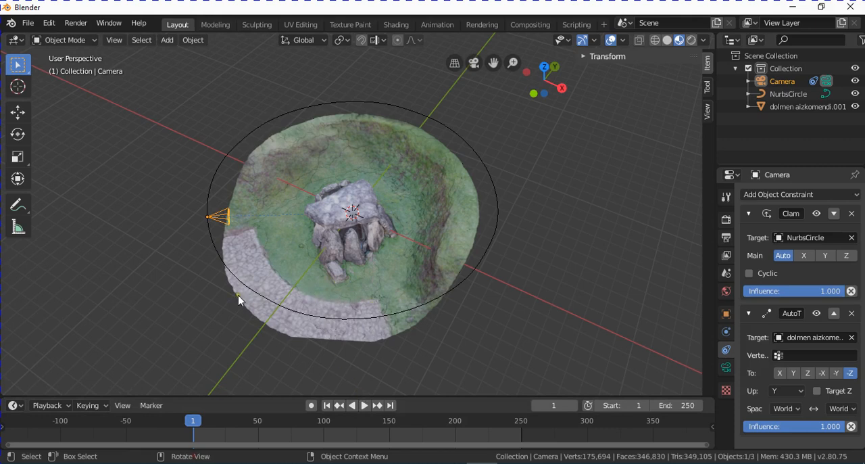
# - Check the camera's placement around the dolmen and look through the active camera
pyautogui.scroll(2, 250, 279)
pyautogui.scroll(-1, 247, 279)
pyautogui.moveTo(244, 278); pyautogui.dragTo(240, 253, button='middle')
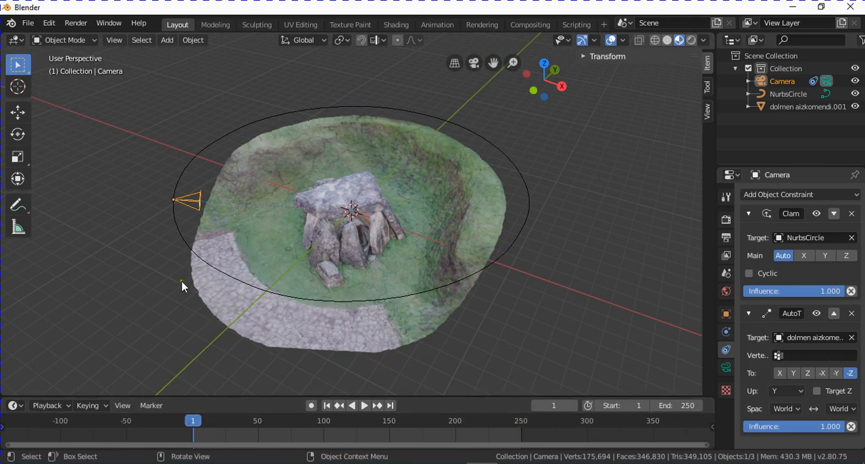
pyautogui.moveTo(181, 262); pyautogui.dragTo(192, 265, button='middle')
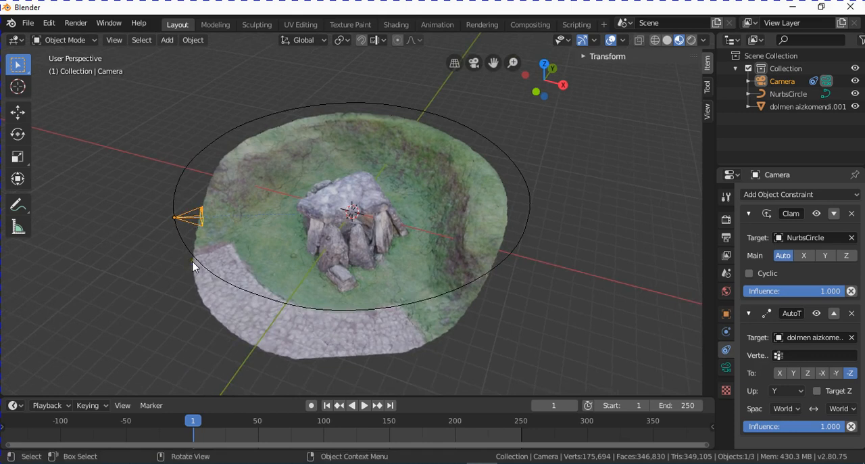
pyautogui.press('KP_0')
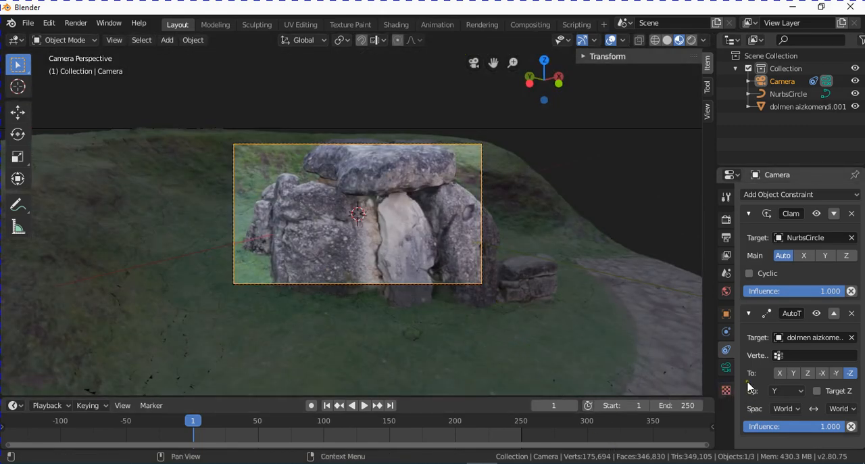
# - Set the camera lens focal length to 27 mm so the whole dolmen fits in the frame, and leave camera view
pyautogui.click(727, 368)
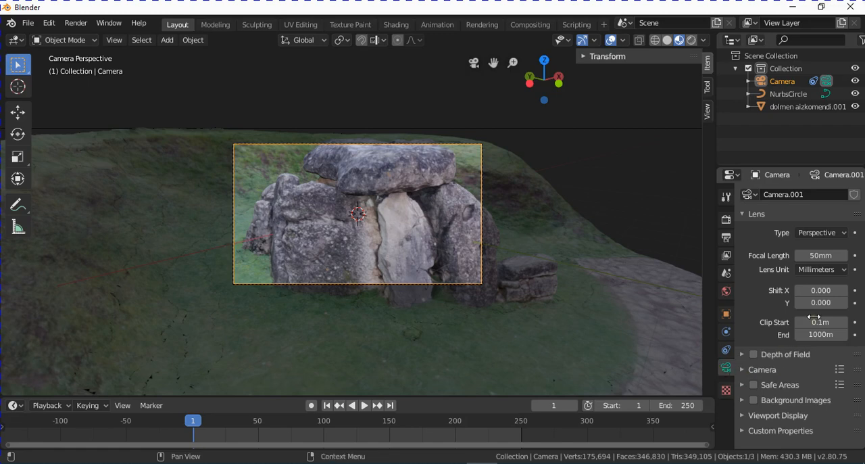
pyautogui.moveTo(825, 255); pyautogui.dragTo(807, 262)
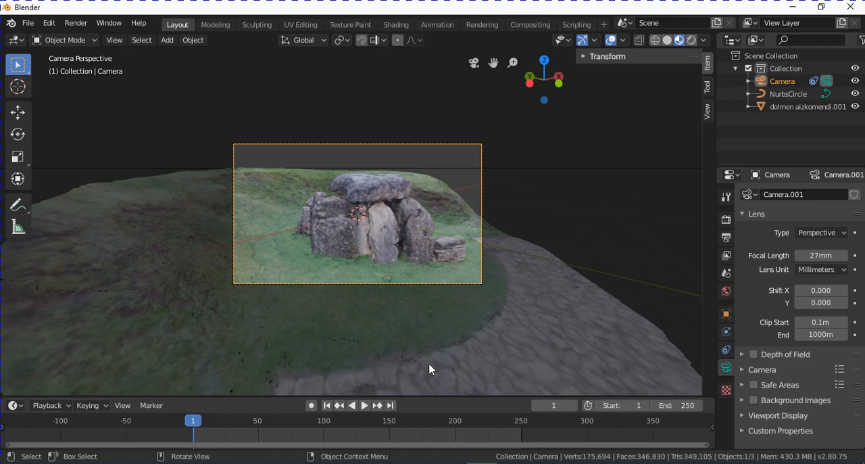
pyautogui.press('KP_0')
# - Insert a keyframe for the camera at frame 1 using the LocRotScale keying set
pyautogui.moveTo(347, 223); pyautogui.dragTo(322, 295, button='middle')
pyautogui.moveTo(352, 303); pyautogui.dragTo(325, 306, button='middle')
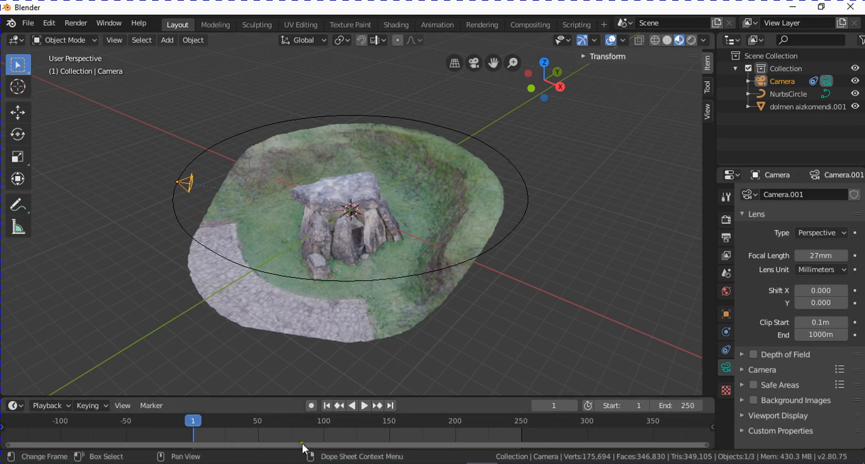
pyautogui.click(101, 405)
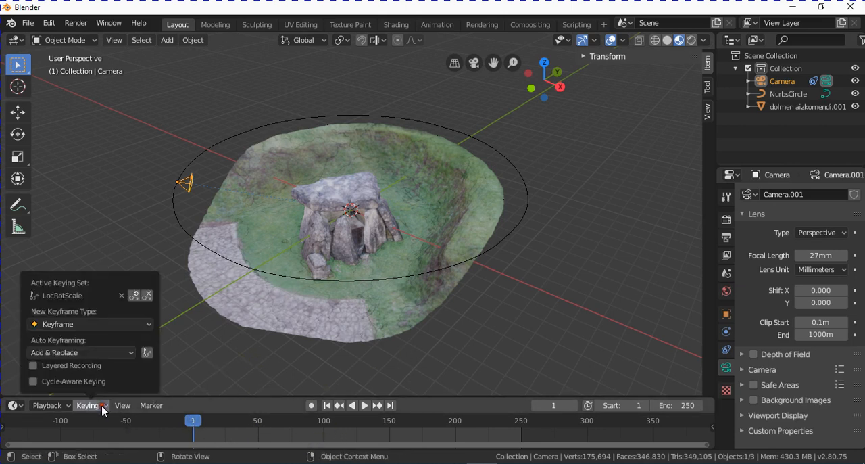
pyautogui.click(94, 297)
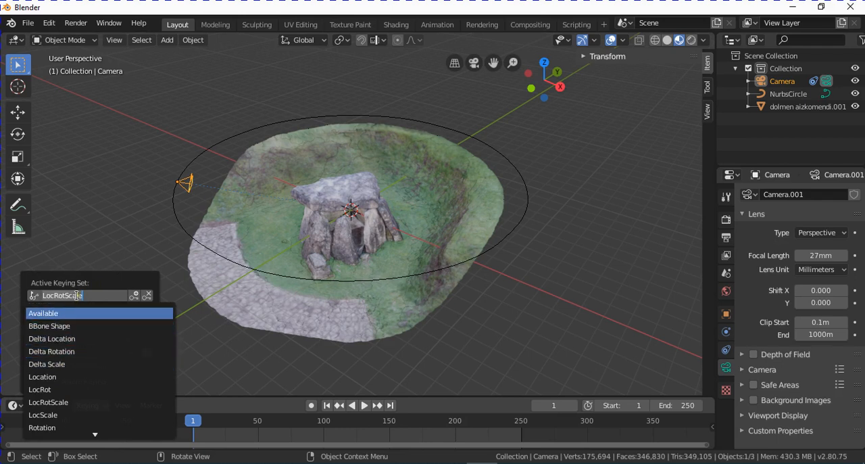
pyautogui.click(78, 403)
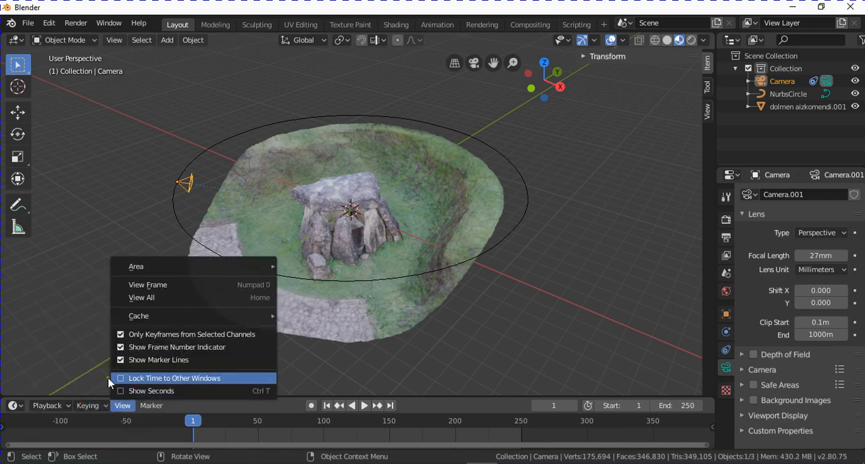
pyautogui.click(88, 405)
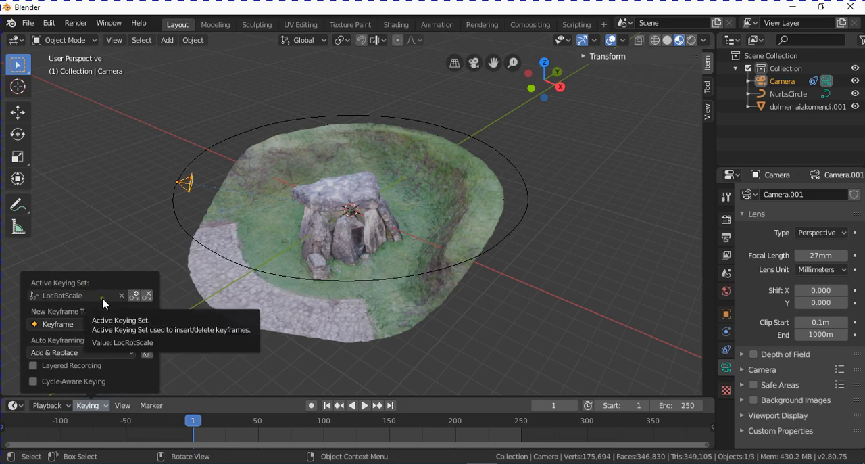
pyautogui.click(136, 298)
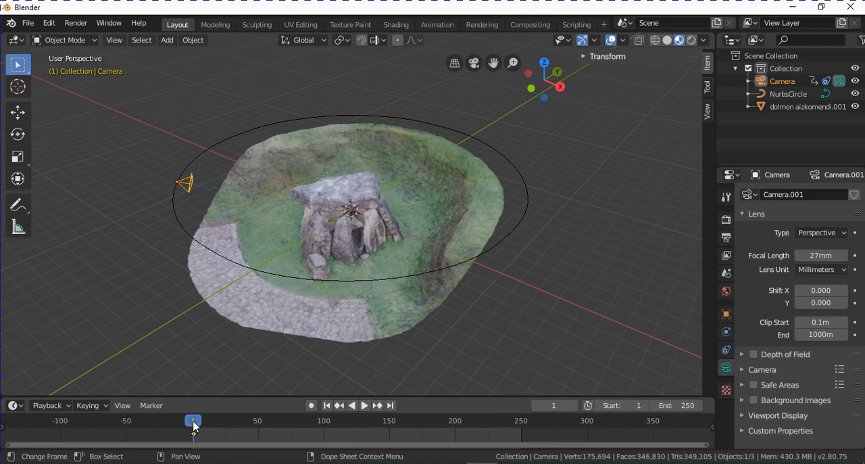
# - Set the current frame to 250
pyautogui.press('space')
pyautogui.moveTo(233, 427); pyautogui.dragTo(488, 429)
pyautogui.click(543, 405)
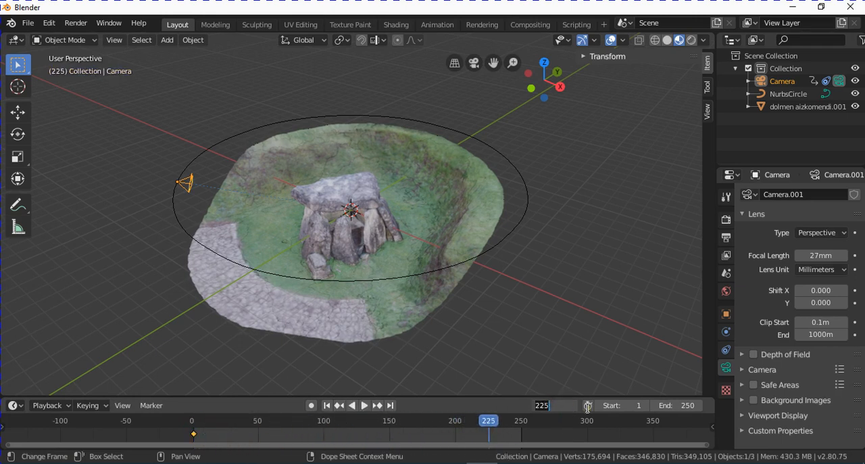
pyautogui.write('250')
pyautogui.press('Return')
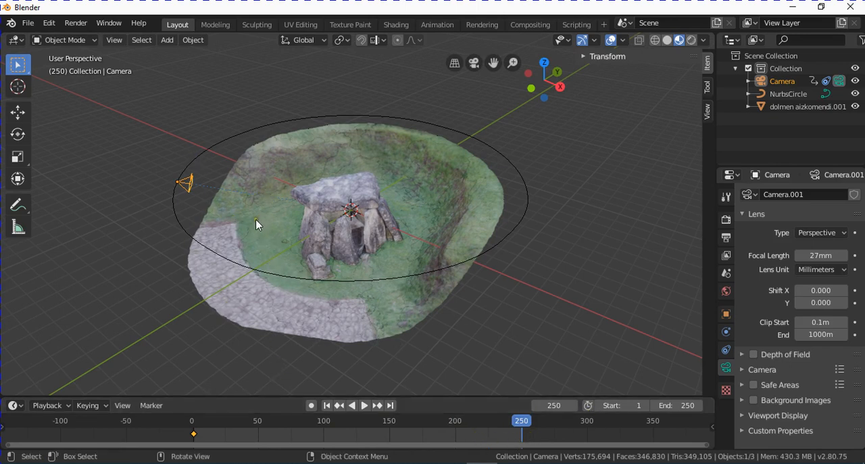
# - Move the camera along the circle by about -25.5 m in X, 1.4 m in Y and 28.6 m in Z, and insert a LocRotScale keyframe
pyautogui.press('g')
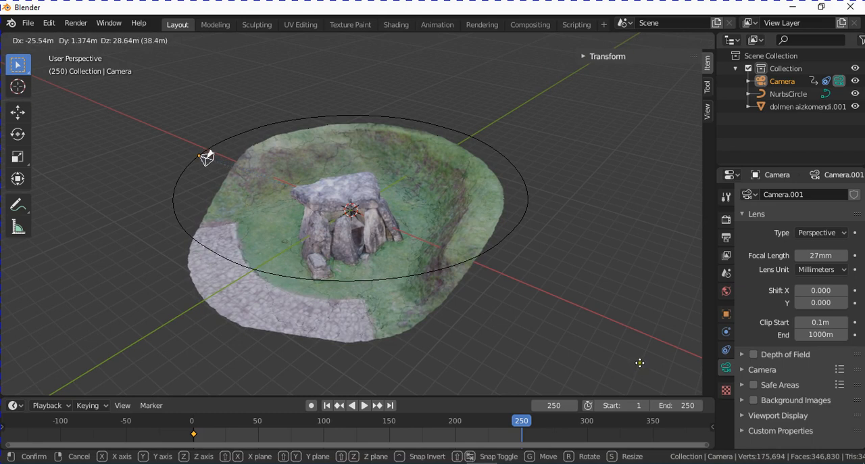
pyautogui.click(639, 363)
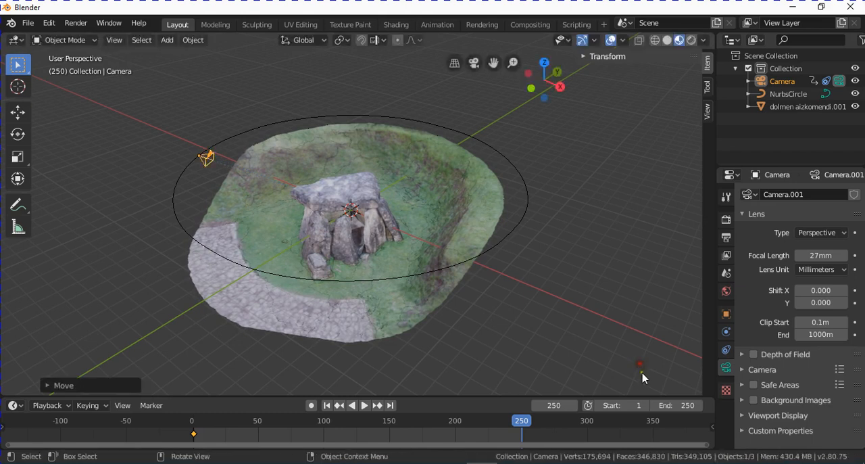
pyautogui.click(94, 407)
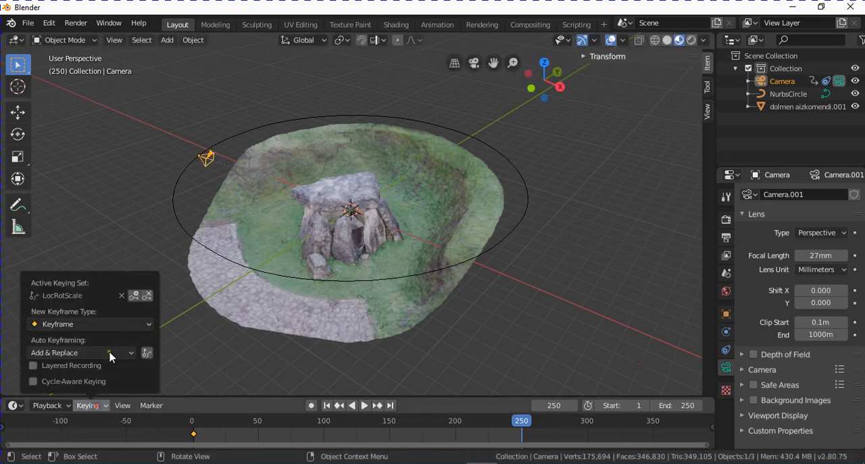
pyautogui.click(137, 296)
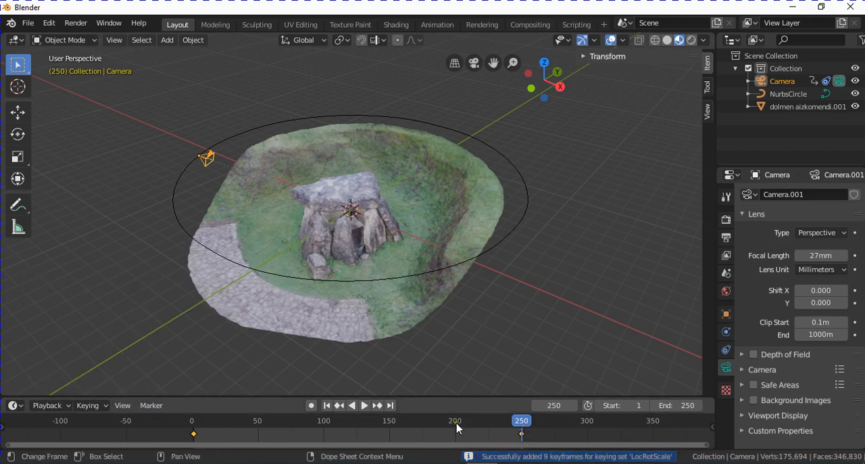
# - Scrub the timeline from the first keyframe to just past the last one to preview the camera's orbit
pyautogui.click(192, 430)
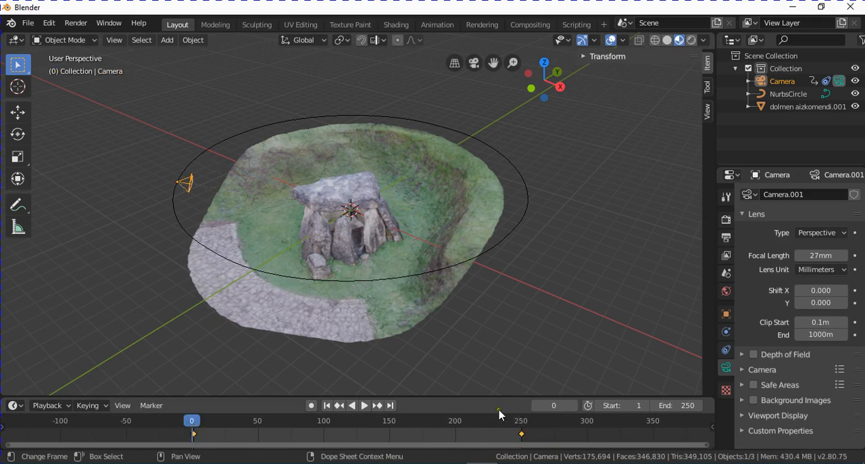
pyautogui.moveTo(192, 416); pyautogui.dragTo(519, 424)
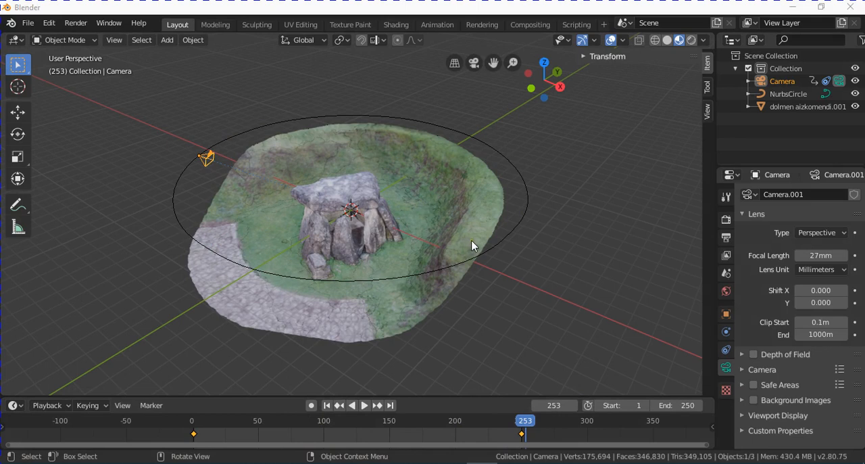
# - Change the camera's focal length to about 26.1 mm with its viewport handle and reselect the camera
pyautogui.click(542, 320)
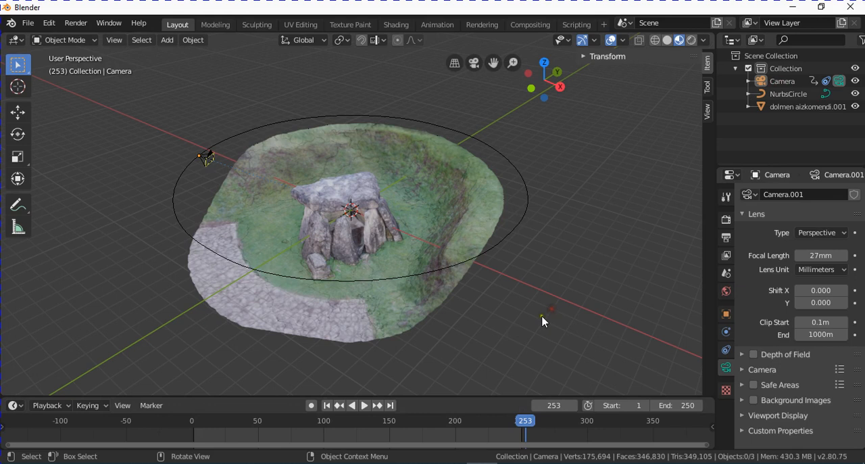
pyautogui.click(208, 165)
pyautogui.click(207, 163)
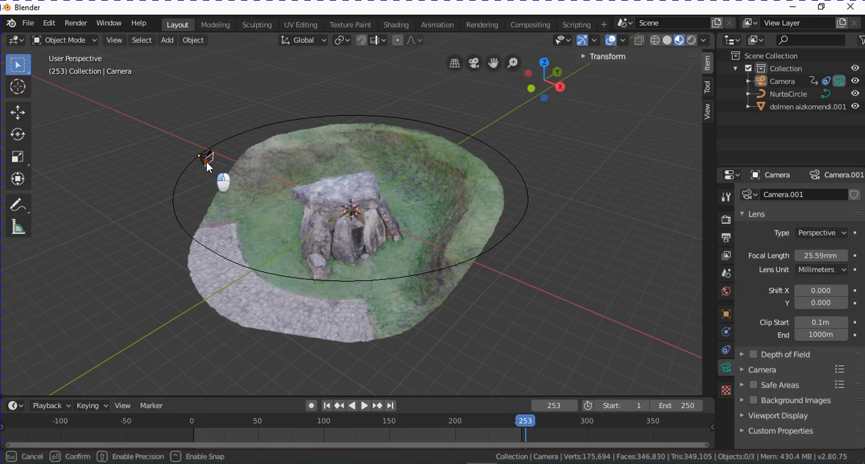
pyautogui.click(475, 269)
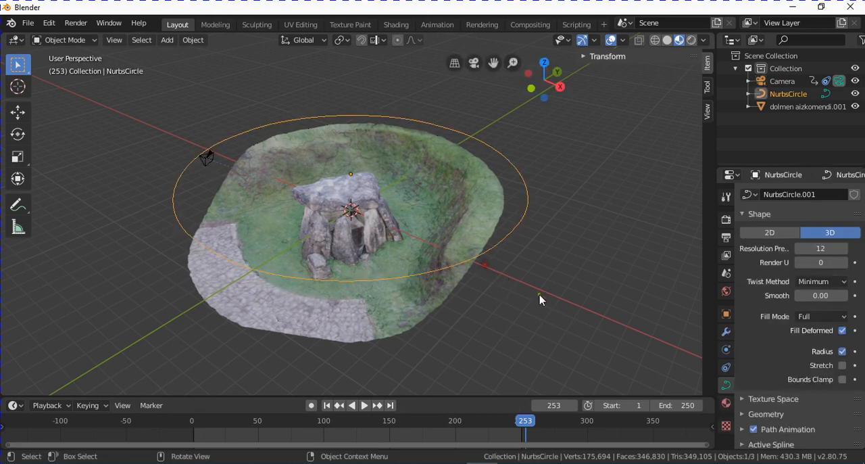
pyautogui.click(206, 159)
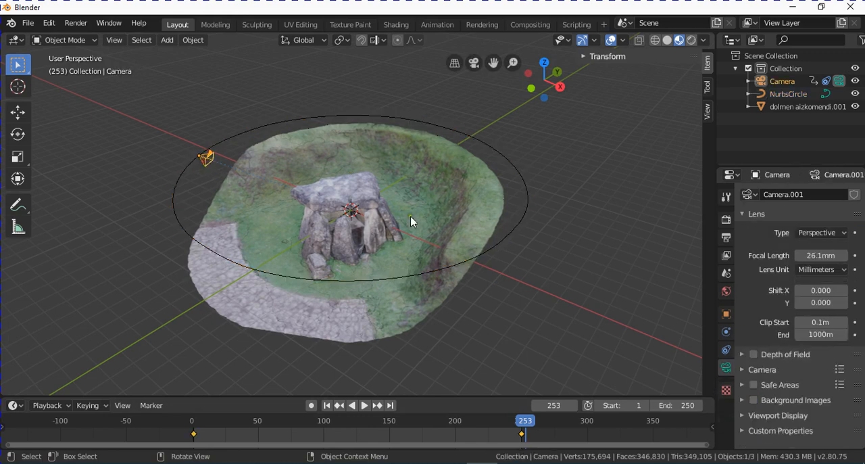
# - Look through the active camera and scrub the timeline to frame 97 to preview the orbit around the dolmen
pyautogui.press('KP_0')
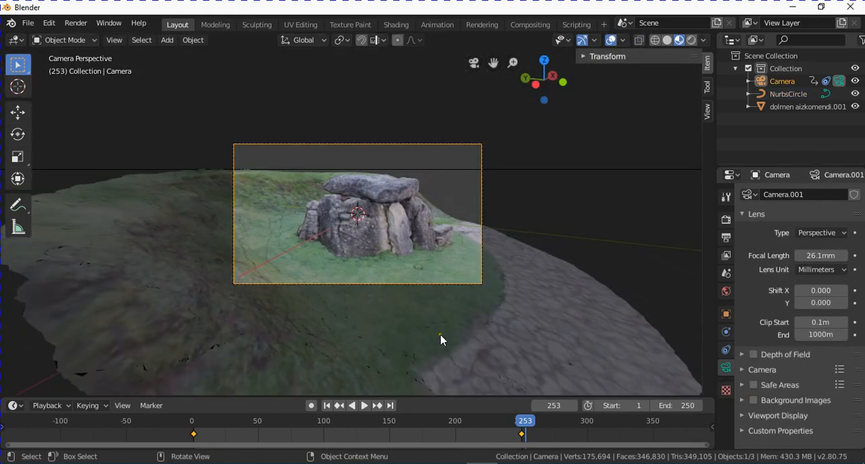
pyautogui.moveTo(194, 427); pyautogui.dragTo(320, 448)
# - Select the circular path, set the current frame to 142 and switch the path to Edit Mode
pyautogui.click(262, 169)
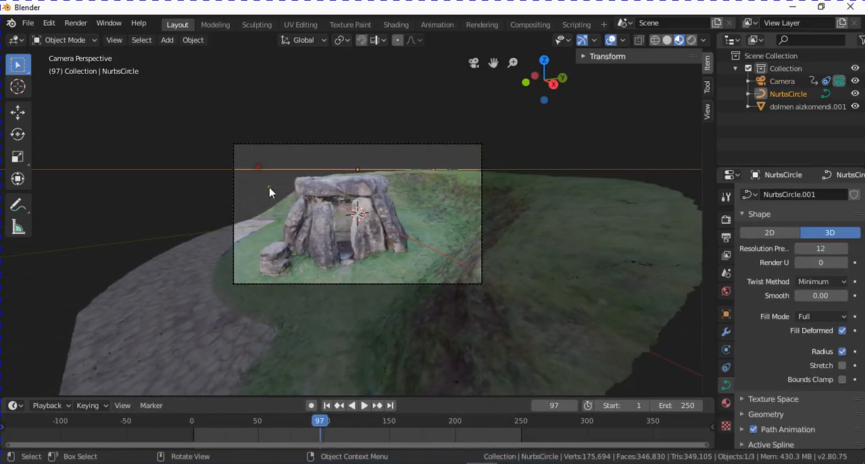
pyautogui.moveTo(488, 267); pyautogui.dragTo(436, 332, button='middle')
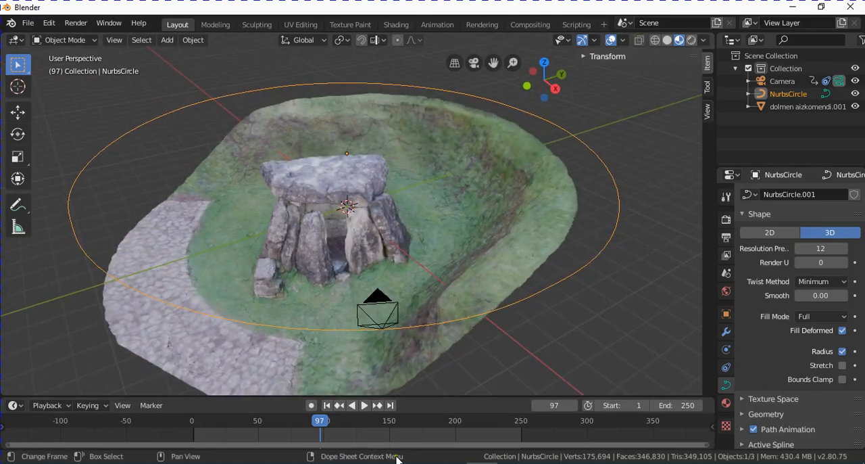
pyautogui.moveTo(321, 421); pyautogui.dragTo(375, 420)
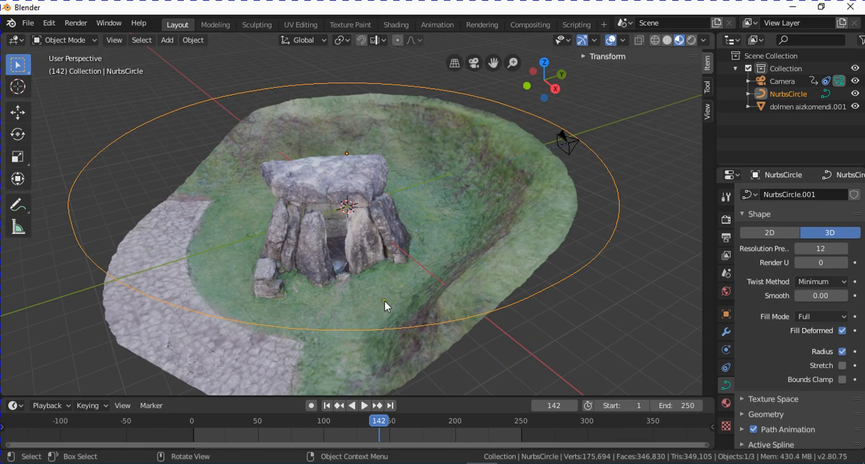
pyautogui.click(90, 42)
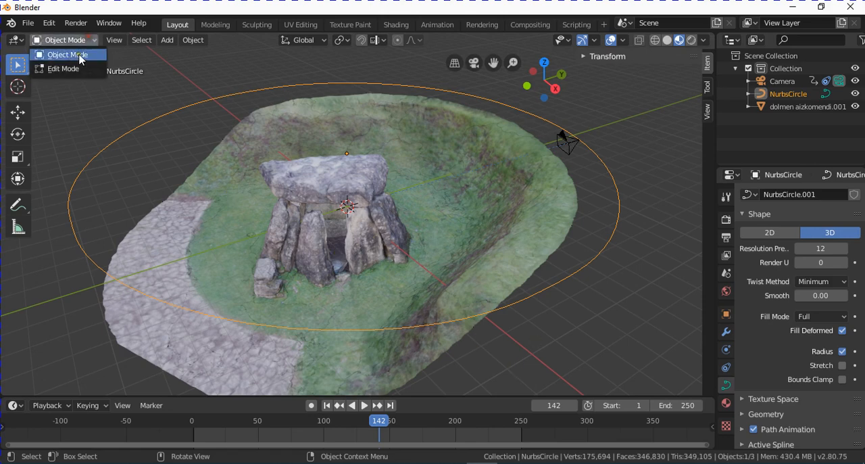
pyautogui.click(76, 70)
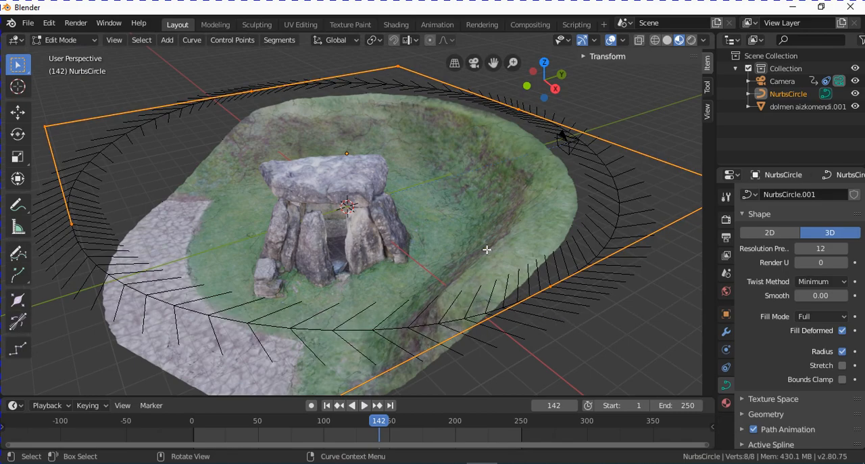
# - Select the control point on the path's positive Y side and raise it along Z with the Move tool
pyautogui.moveTo(426, 269); pyautogui.dragTo(449, 261, button='middle')
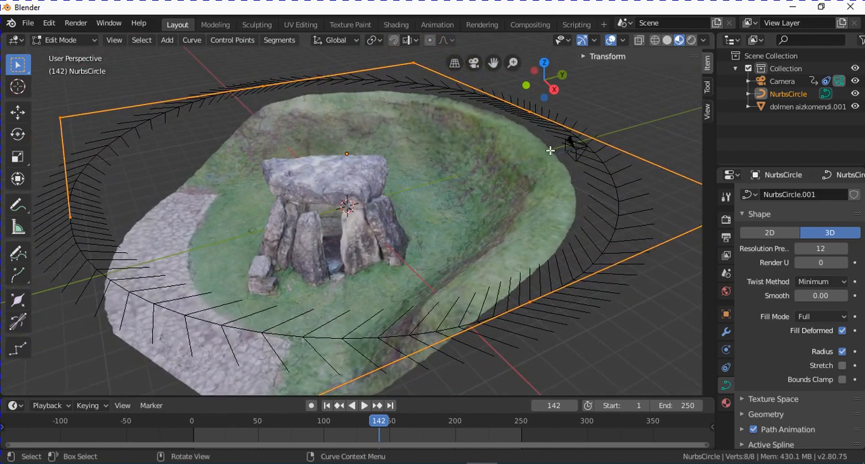
pyautogui.scroll(-2, 406, 206)
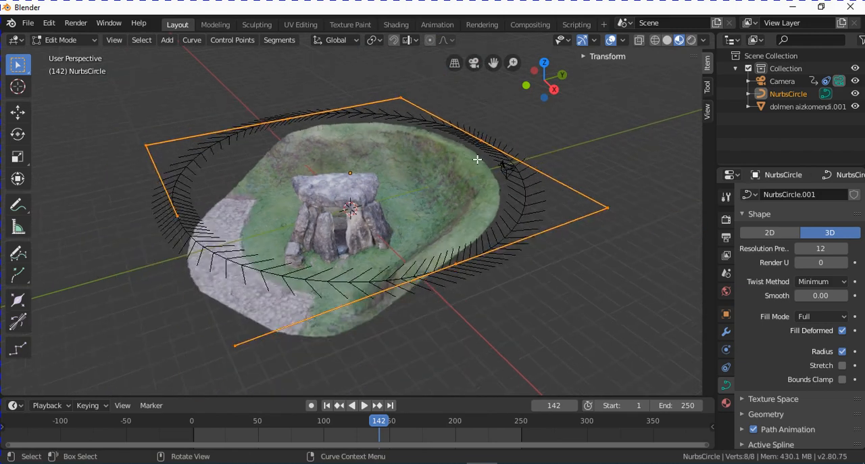
pyautogui.scroll(2, 397, 206)
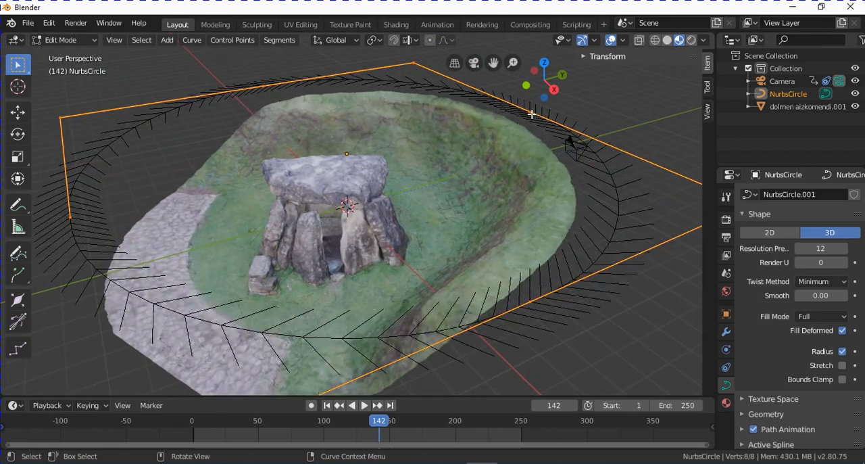
pyautogui.click(531, 114)
pyautogui.moveTo(545, 257); pyautogui.dragTo(540, 256, button='middle')
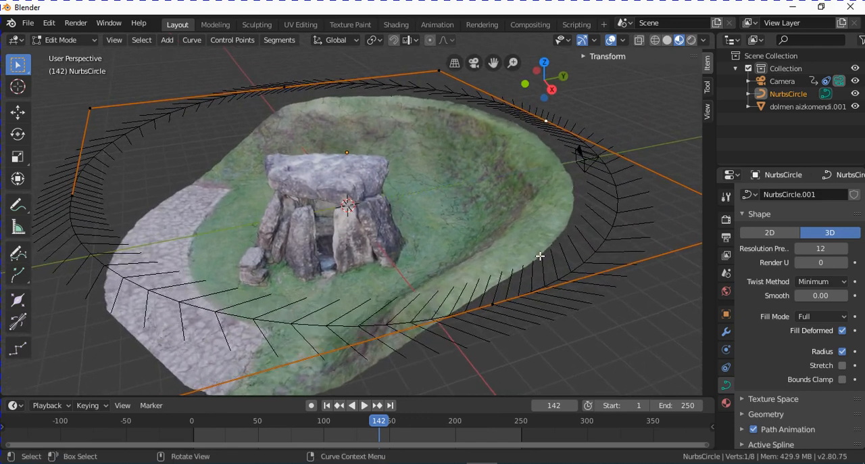
pyautogui.click(17, 113)
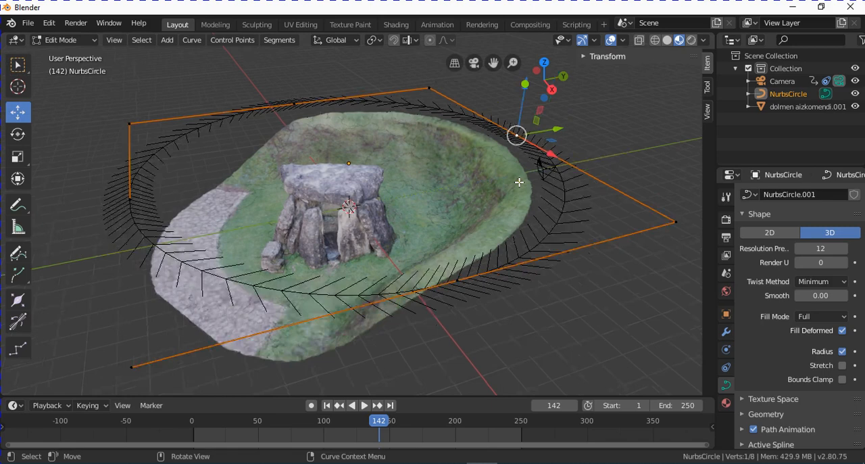
pyautogui.scroll(-1, 521, 170)
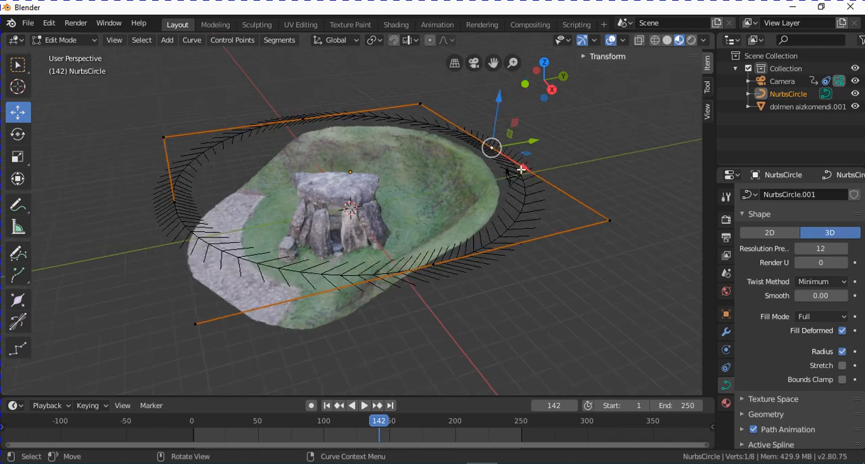
pyautogui.moveTo(497, 109); pyautogui.dragTo(519, 167)
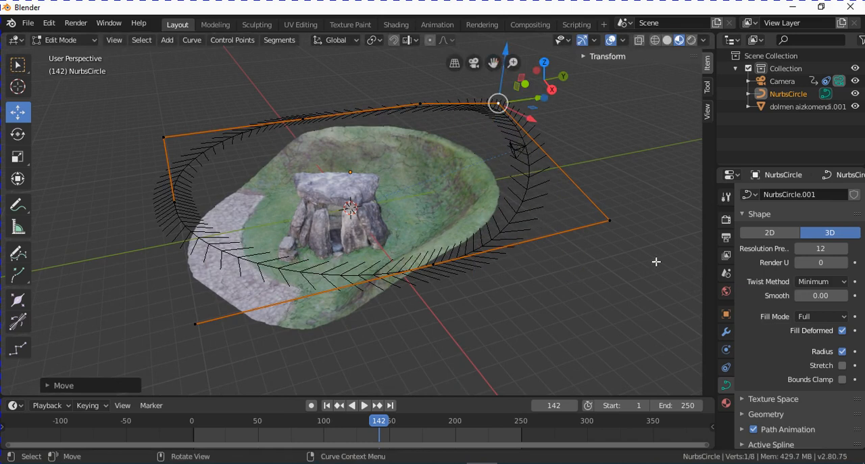
# - Raise the path's corner control point in the positive X and Y direction along Z, and lower the control point on the negative Y side
pyautogui.click(609, 219)
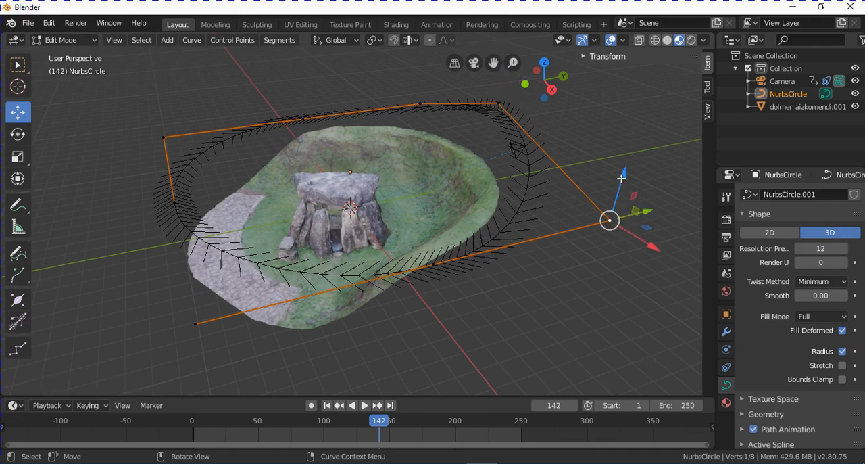
pyautogui.moveTo(626, 180); pyautogui.dragTo(629, 143)
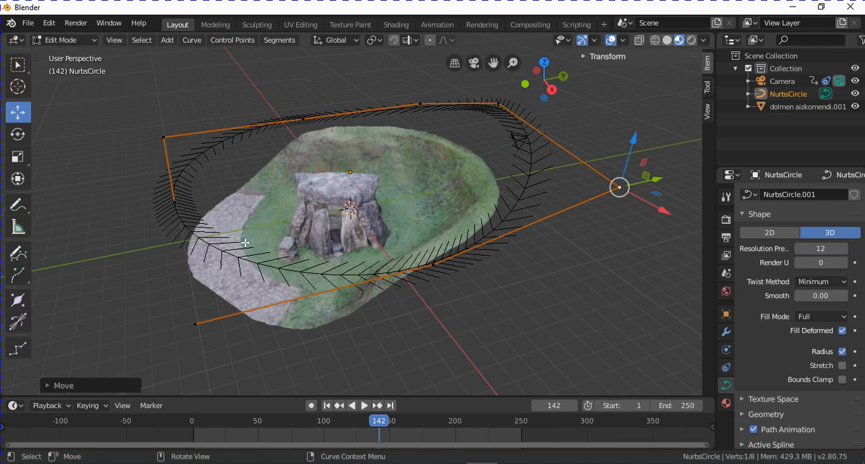
pyautogui.click(173, 202)
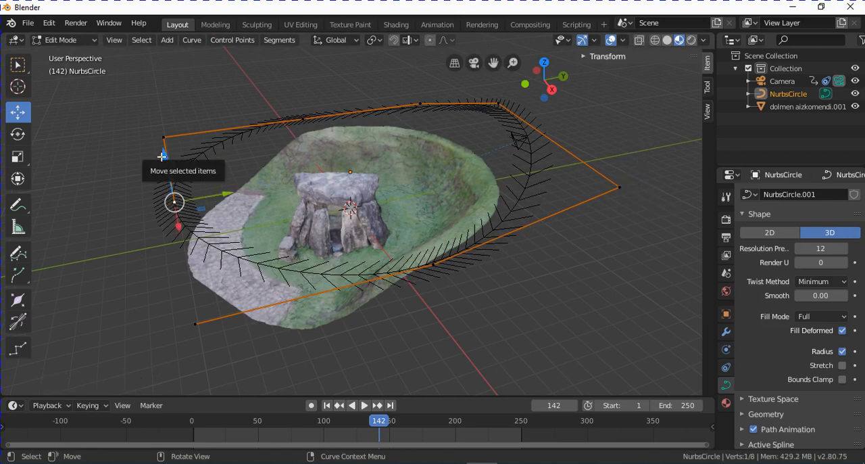
pyautogui.moveTo(163, 156); pyautogui.dragTo(169, 187)
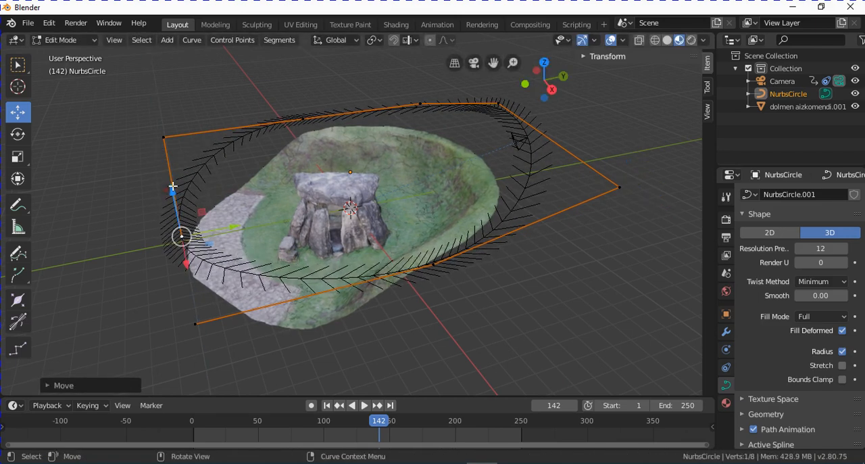
# - In the top orthographic view, move the path's negative X control point and the negative X, negative Y corner point inward along X
pyautogui.press('KP_5')
pyautogui.press('KP_7')
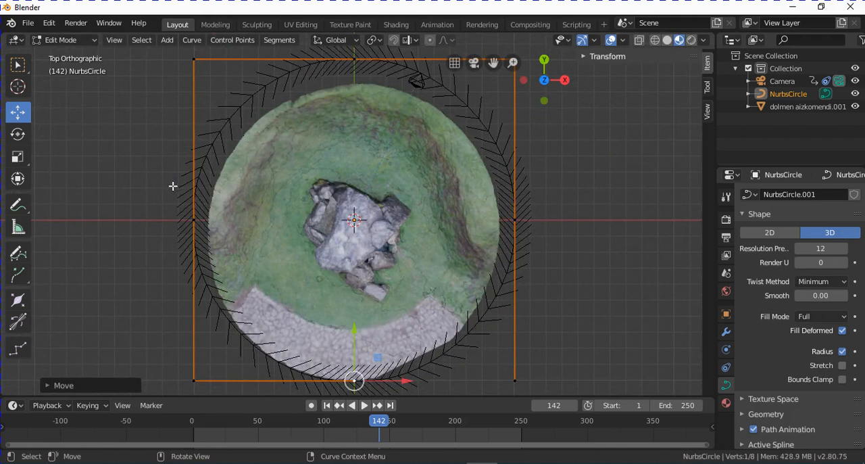
pyautogui.click(195, 222)
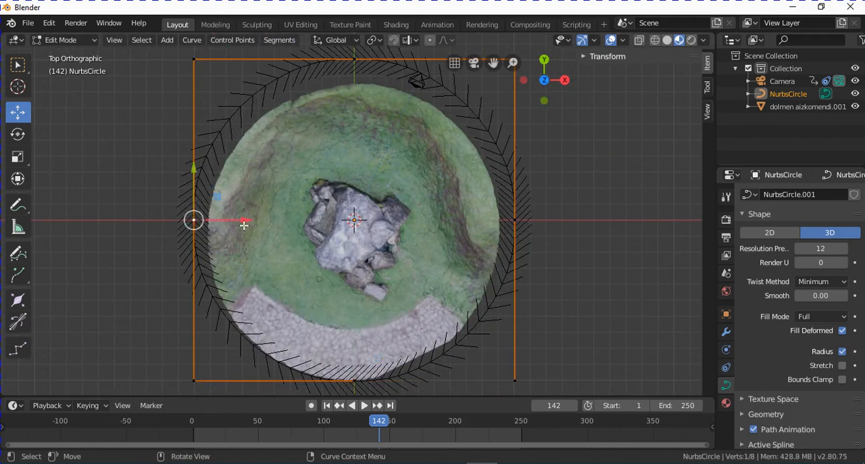
pyautogui.moveTo(240, 227); pyautogui.dragTo(279, 225)
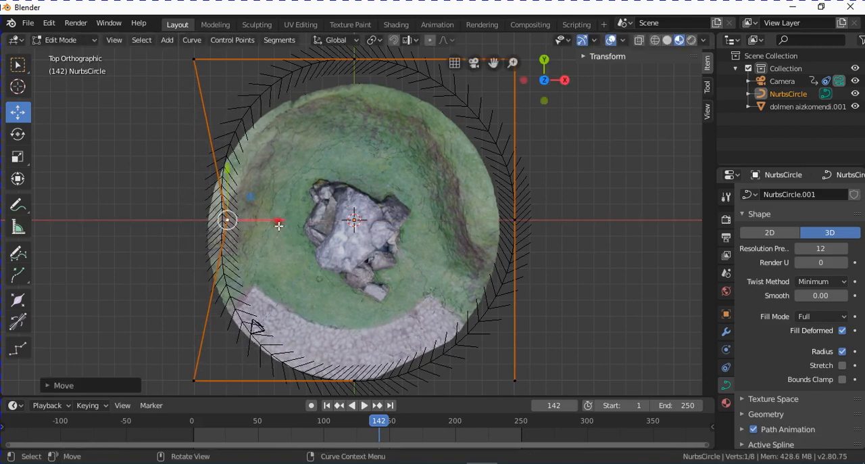
pyautogui.click(197, 380)
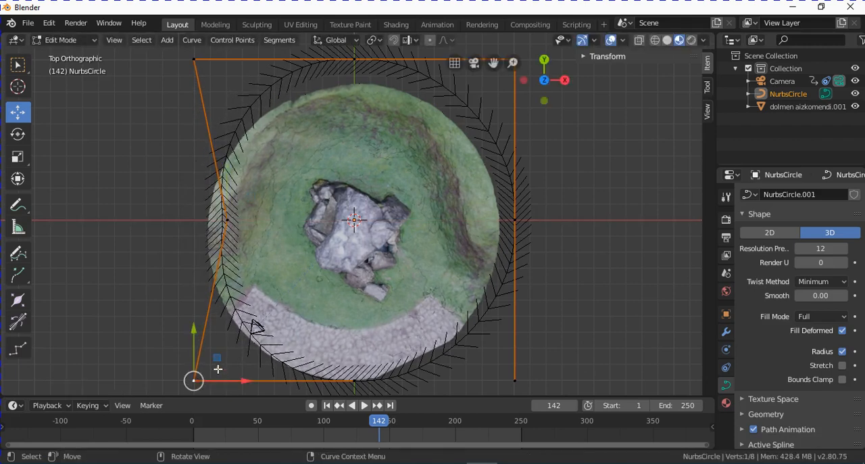
pyautogui.moveTo(235, 382); pyautogui.dragTo(272, 373)
# - Move the control point on the path's positive X side inward along the X axis
pyautogui.moveTo(233, 338); pyautogui.dragTo(240, 315)
pyautogui.moveTo(571, 324); pyautogui.dragTo(480, 318, button='middle')
pyautogui.moveTo(496, 284); pyautogui.dragTo(467, 307, button='middle')
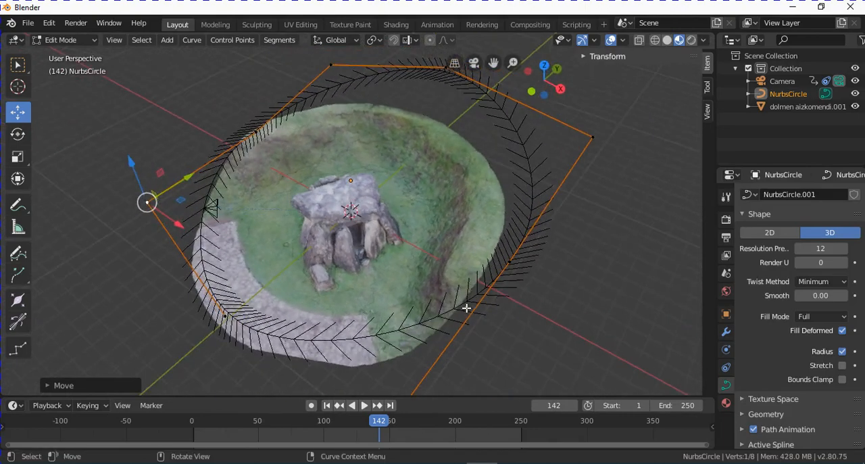
pyautogui.click(508, 262)
pyautogui.press('g')
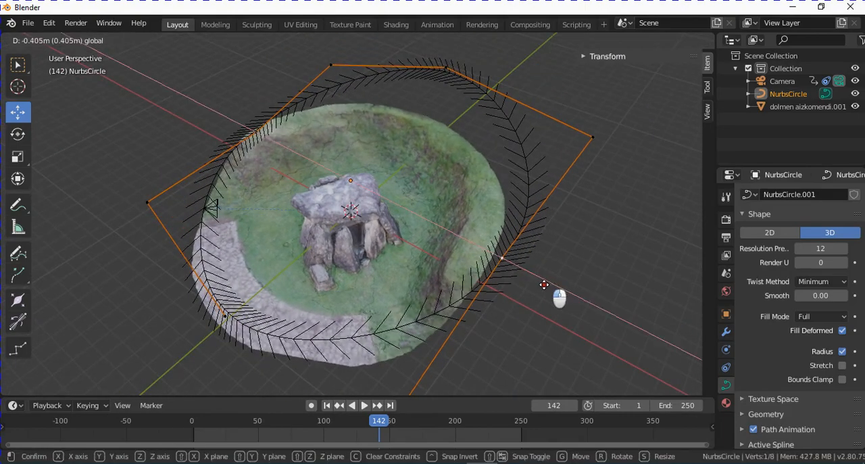
pyautogui.click(533, 298)
# - Reposition the control point on the path's negative Y side and return the path to Object Mode
pyautogui.moveTo(370, 322); pyautogui.dragTo(373, 282, button='middle')
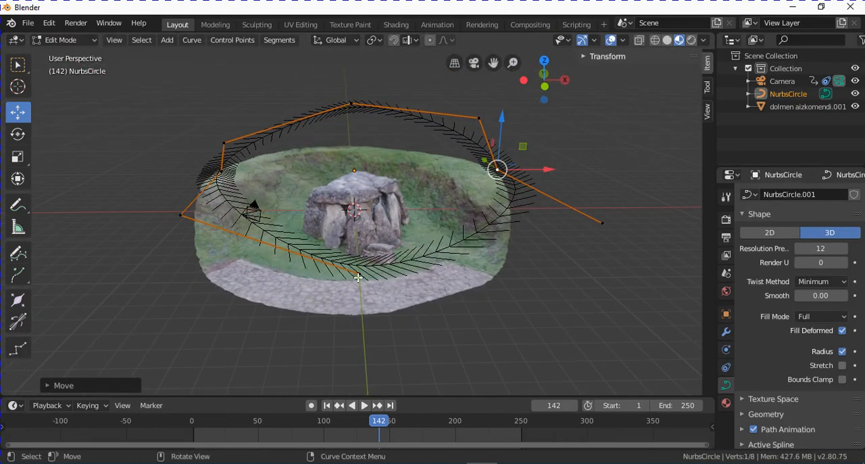
pyautogui.click(358, 276)
pyautogui.press('g')
pyautogui.click(475, 324)
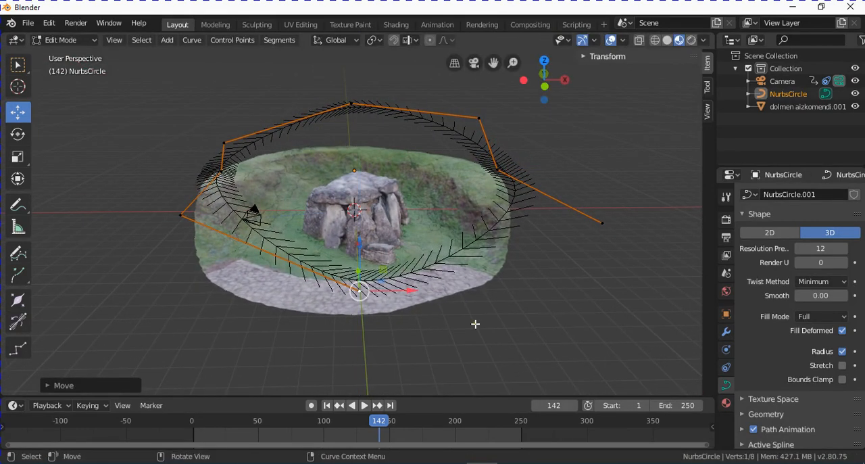
pyautogui.click(68, 40)
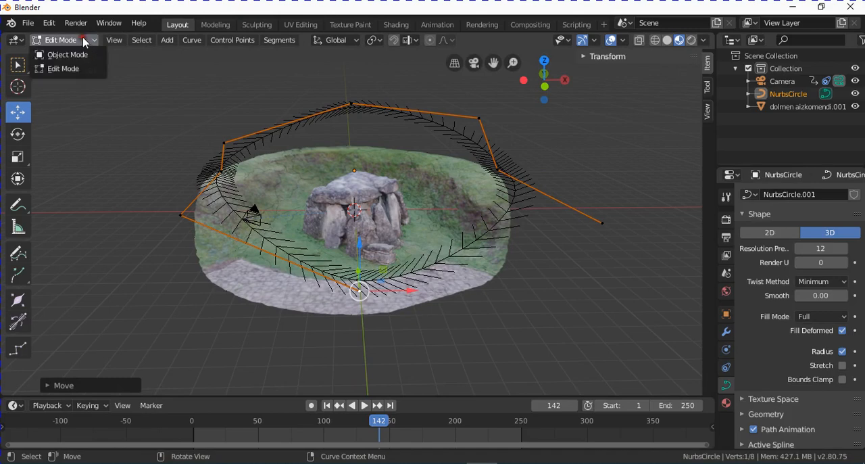
pyautogui.click(67, 52)
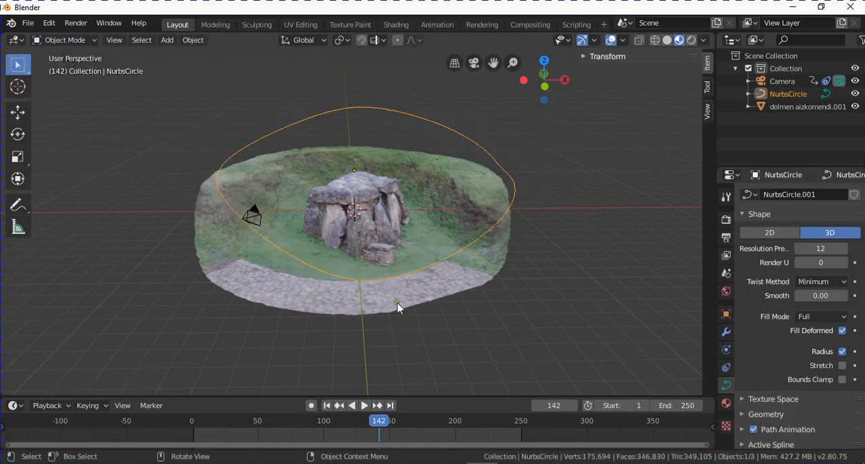
# - Look through the camera and preview the reshaped orbit by playing and scrubbing the animation from frame 1
pyautogui.moveTo(397, 309); pyautogui.dragTo(359, 312, button='middle')
pyautogui.press('KP_0')
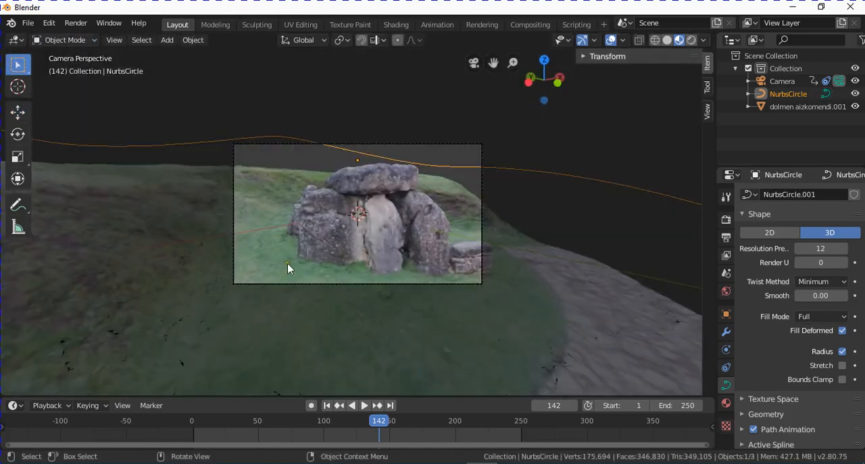
pyautogui.click(194, 423)
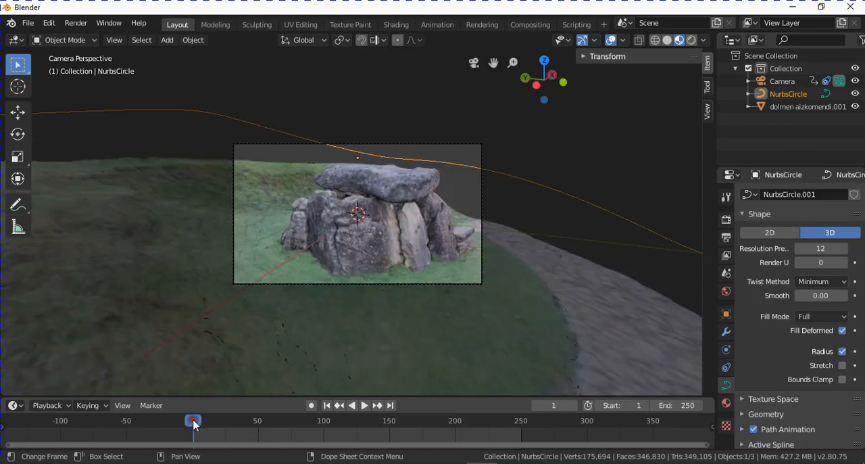
pyautogui.click(364, 410)
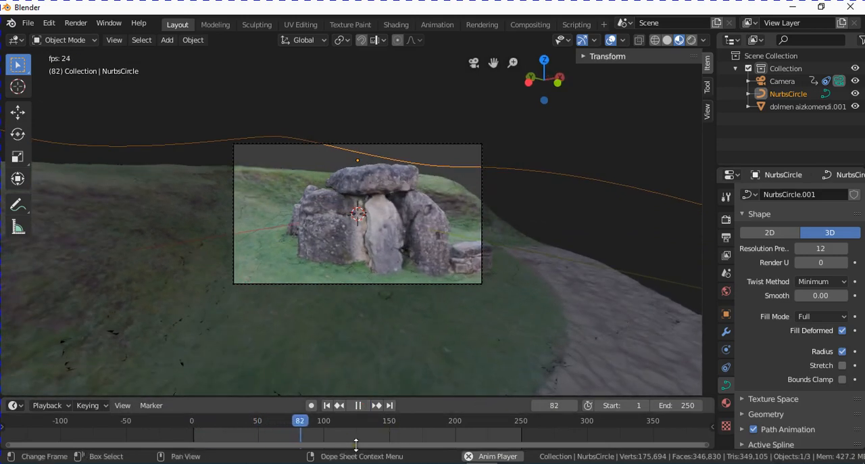
pyautogui.click(265, 422)
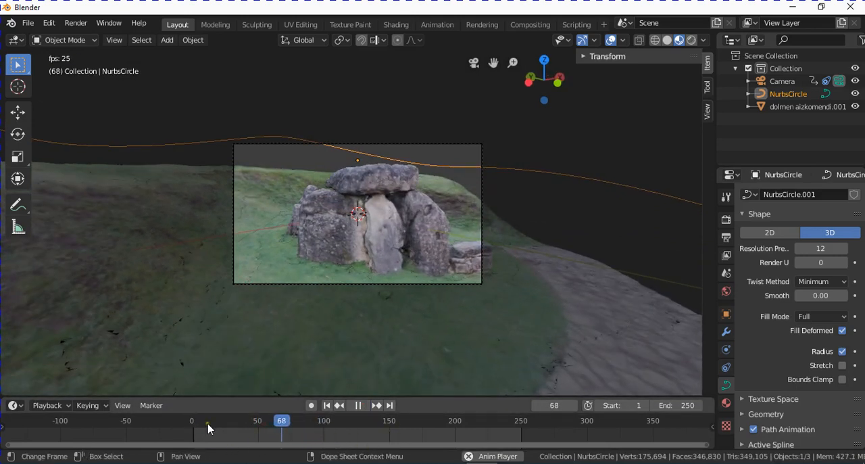
pyautogui.click(195, 420)
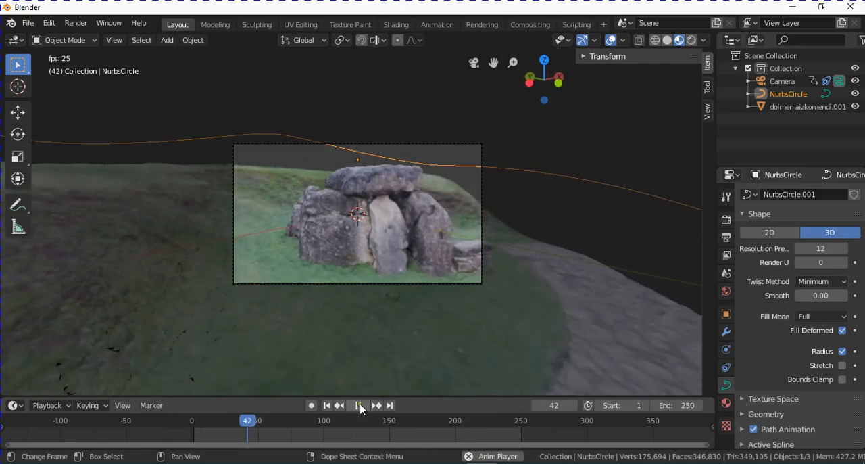
pyautogui.press('space')
pyautogui.moveTo(193, 426); pyautogui.dragTo(246, 434)
pyautogui.press('space')
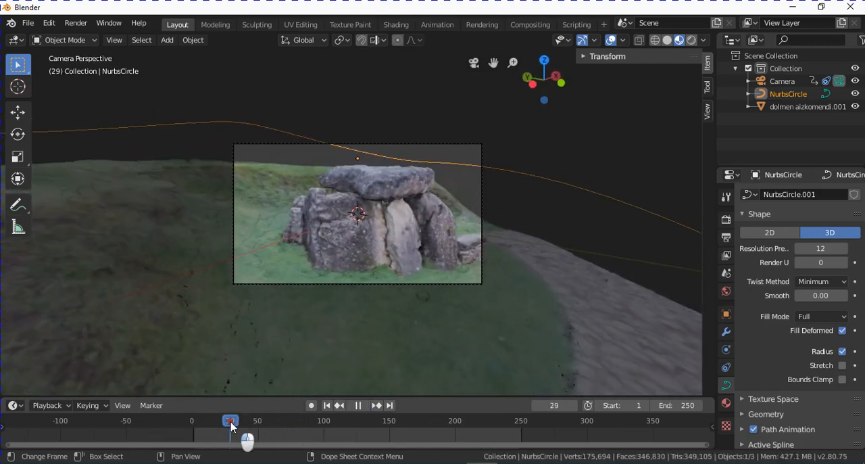
pyautogui.press('space')
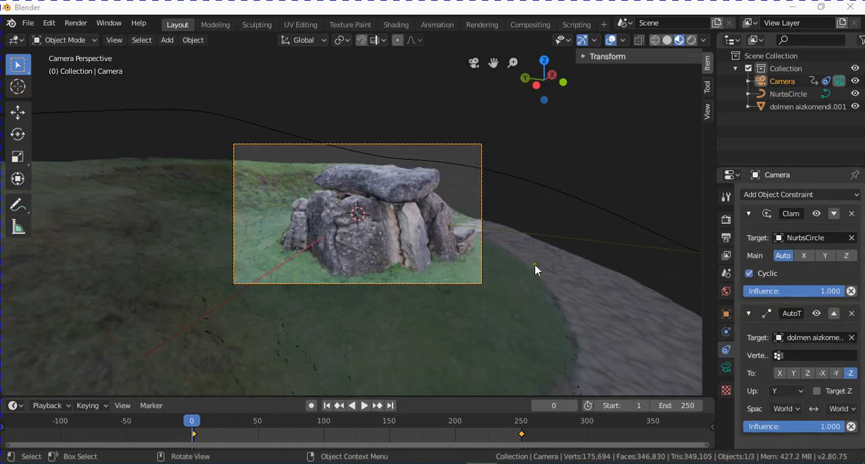
# - Show the camera's object constraints and play the orbit animation, stopping at frame 177
pyautogui.click(728, 351)
pyautogui.click(364, 405)
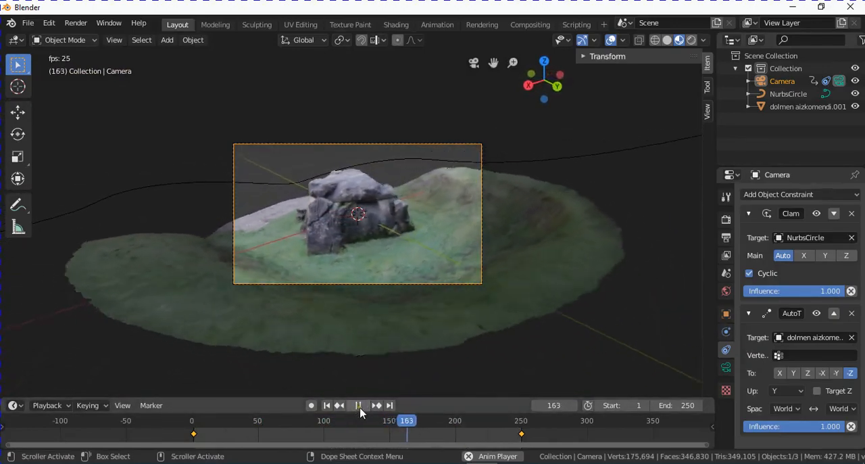
pyautogui.click(359, 406)
# - Leave the camera view and switch the viewport shading to Rendered
pyautogui.moveTo(518, 216); pyautogui.dragTo(217, 225, button='middle')
pyautogui.scroll(-2, 352, 277)
pyautogui.moveTo(438, 311); pyautogui.dragTo(455, 272, button='middle')
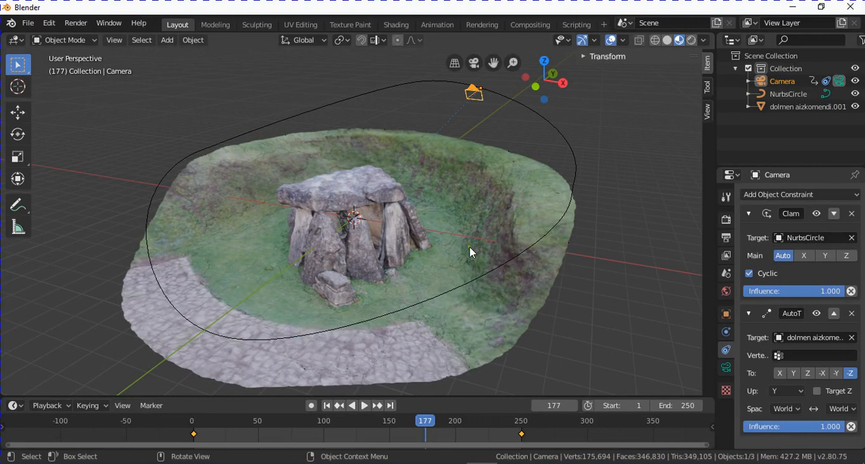
pyautogui.click(690, 42)
pyautogui.moveTo(489, 300); pyautogui.dragTo(411, 299, button='middle')
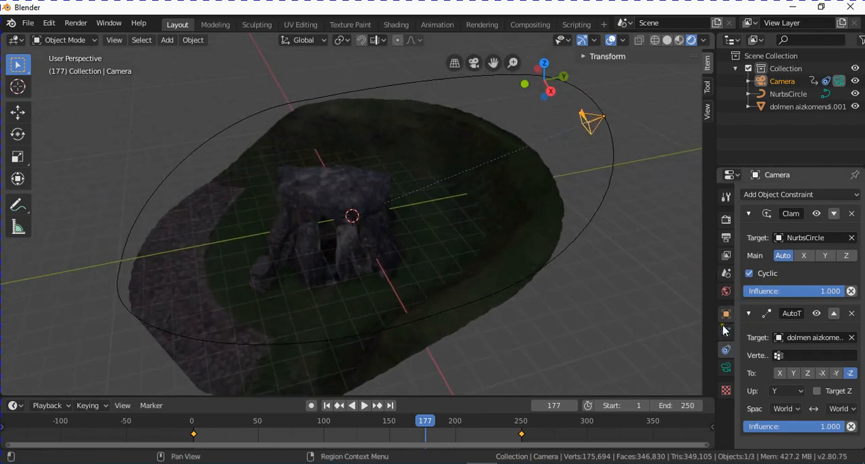
# - Brighten the World background by setting its surface color to an HSV value of 0.813
pyautogui.click(726, 291)
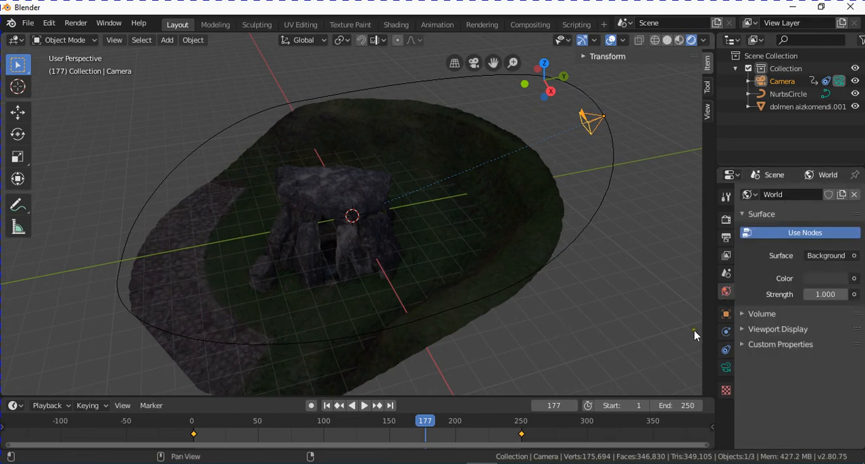
pyautogui.click(830, 279)
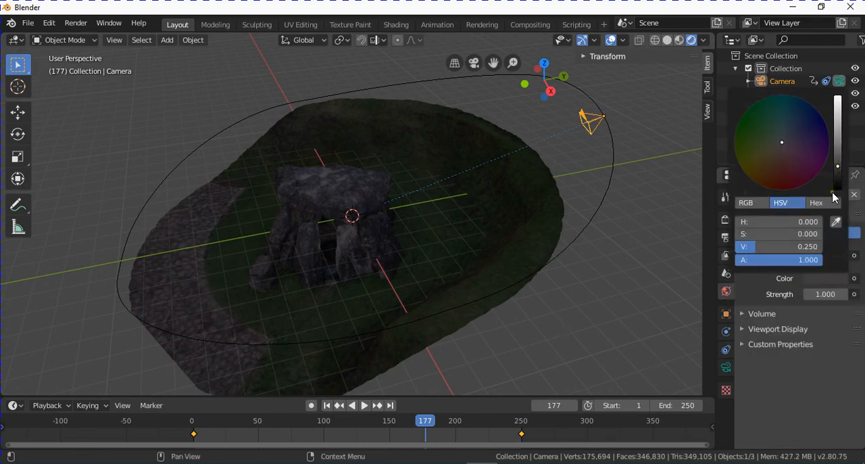
pyautogui.moveTo(839, 170); pyautogui.dragTo(839, 115)
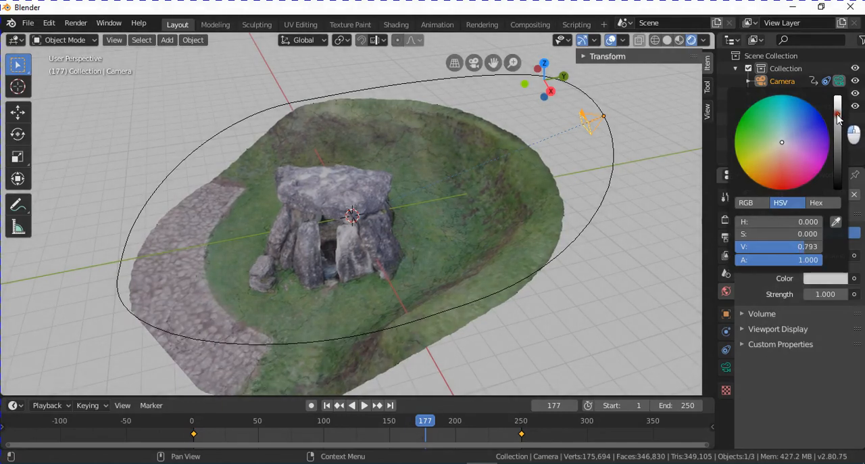
pyautogui.moveTo(838, 116); pyautogui.dragTo(836, 113)
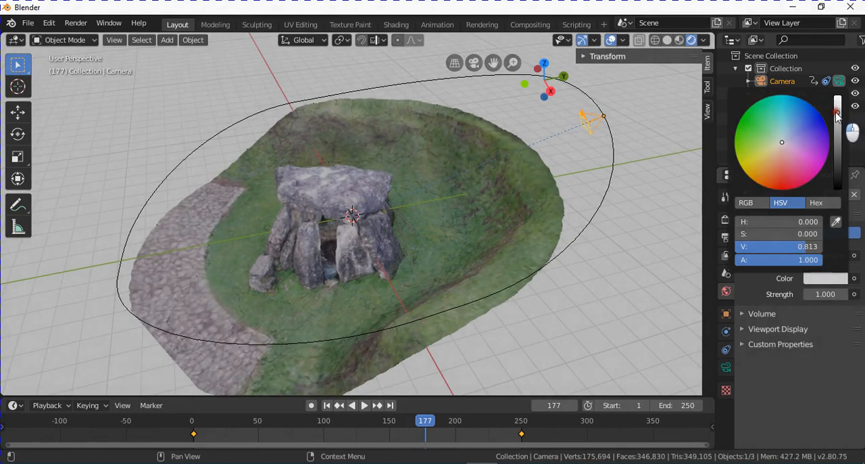
# - Look through the active camera, enlarge its frame in the viewport and set the current frame to 0
pyautogui.moveTo(493, 235); pyautogui.dragTo(451, 199, button='middle')
pyautogui.press('KP_0')
pyautogui.scroll(3, 379, 287)
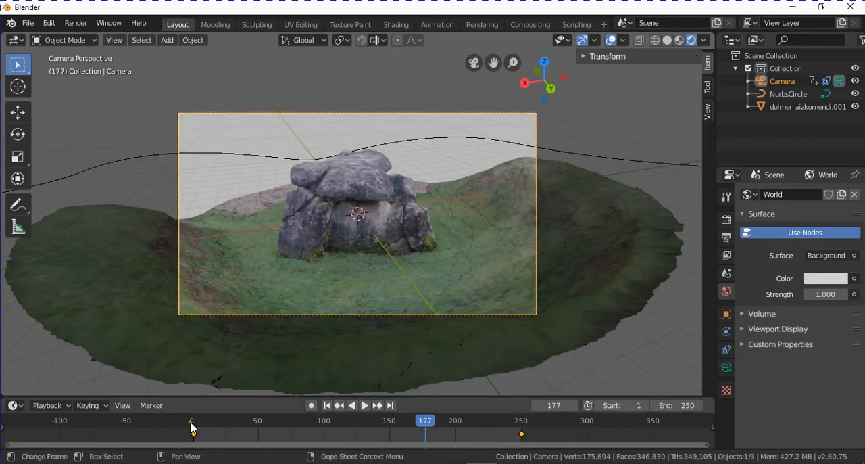
pyautogui.click(191, 426)
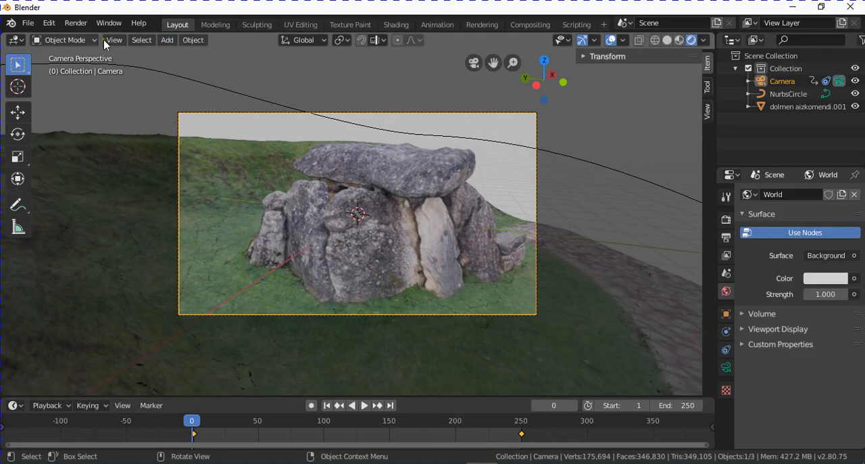
# - Render a still image of frame 0, examine the whole result and close the render window
pyautogui.click(75, 24)
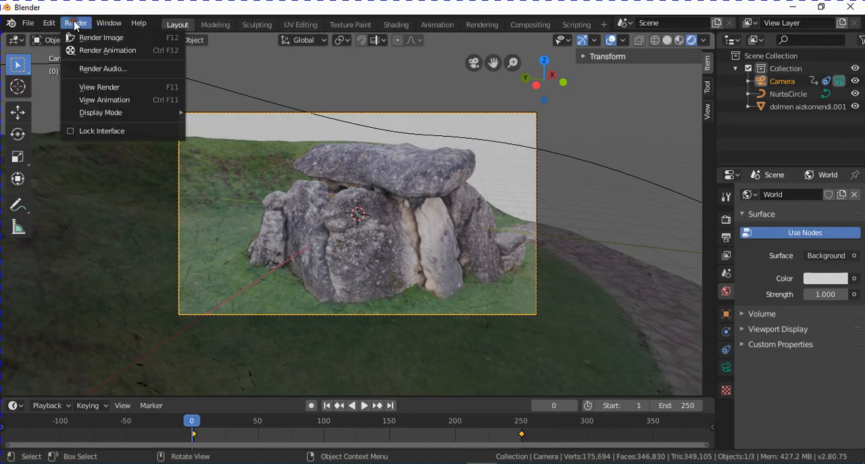
pyautogui.click(122, 39)
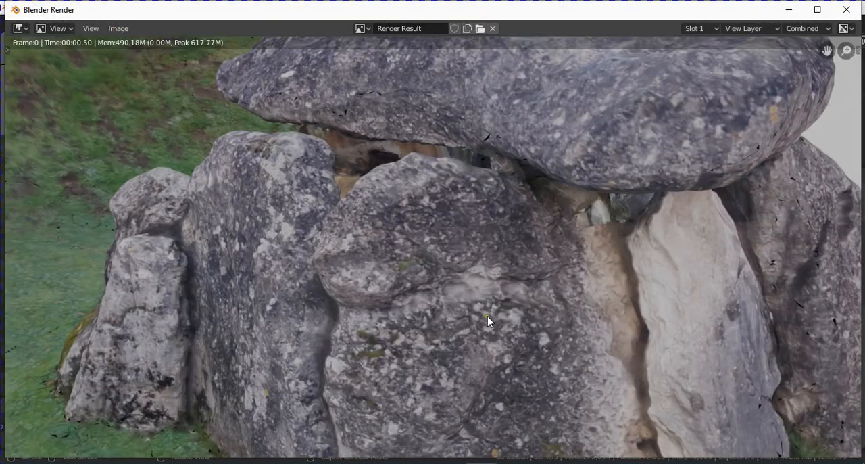
pyautogui.scroll(-5, 488, 321)
pyautogui.scroll(1, 493, 323)
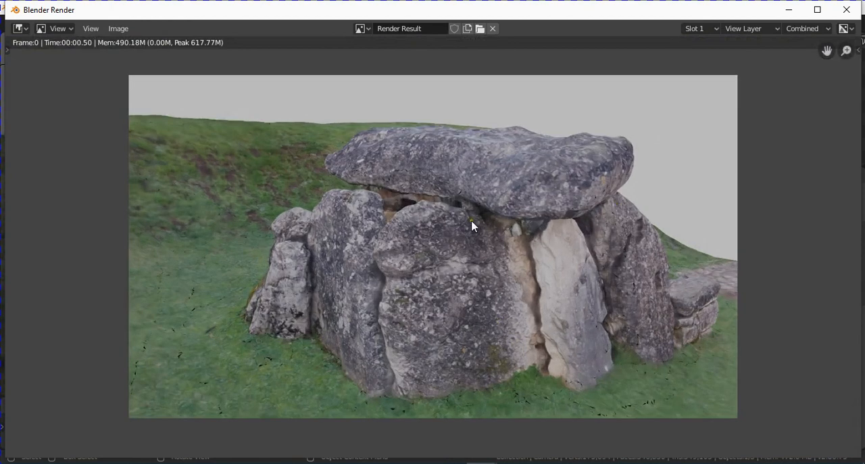
pyautogui.click(849, 10)
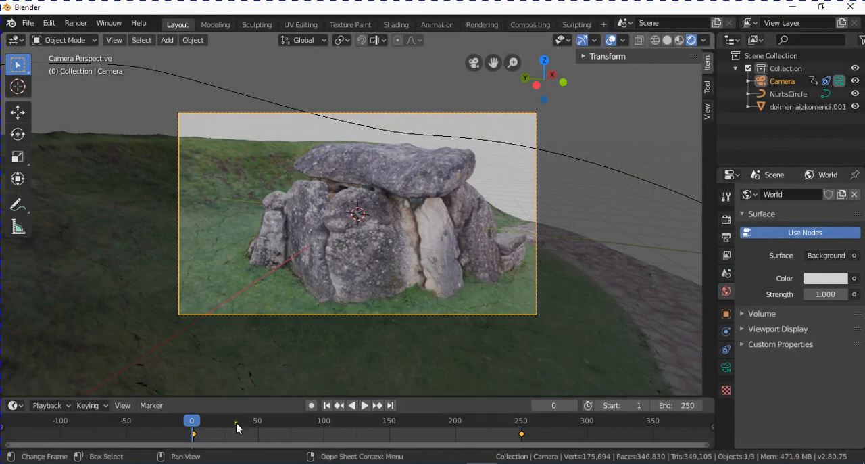
pyautogui.moveTo(196, 423); pyautogui.dragTo(196, 446)
pyautogui.press('Escape')
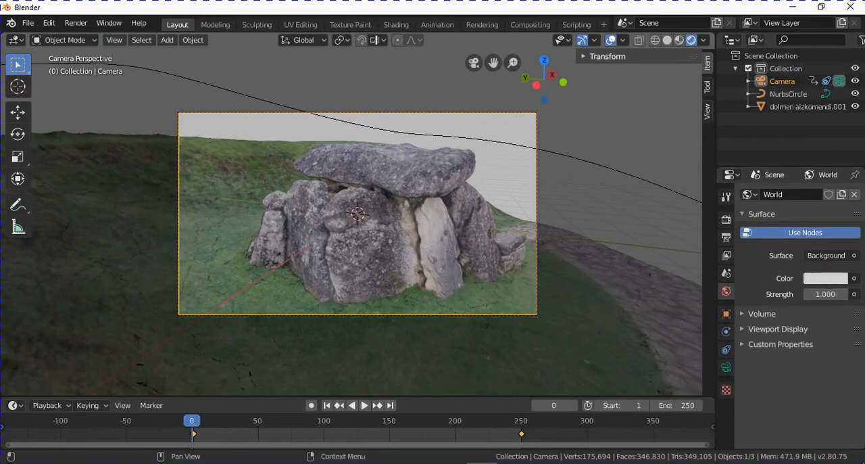
# - Review the scene's output settings for dimensions, frame range, output folder and file format, including a look into the output folder browser
pyautogui.click(727, 237)
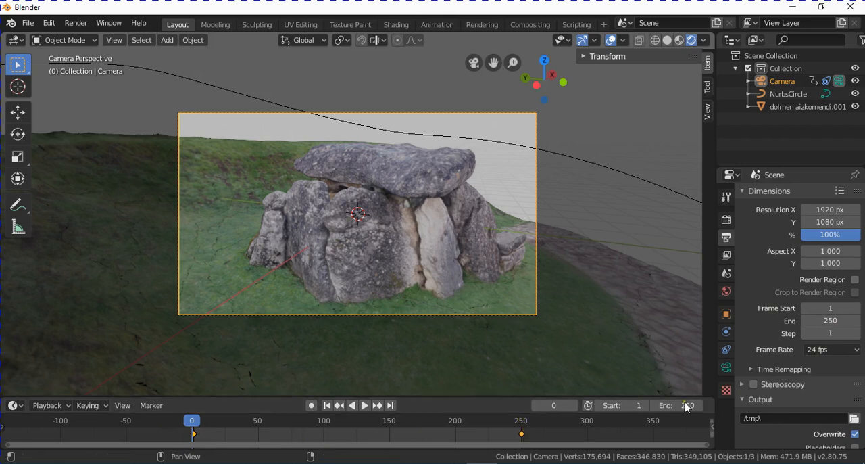
pyautogui.scroll(-3, 828, 311)
pyautogui.scroll(-6, 818, 324)
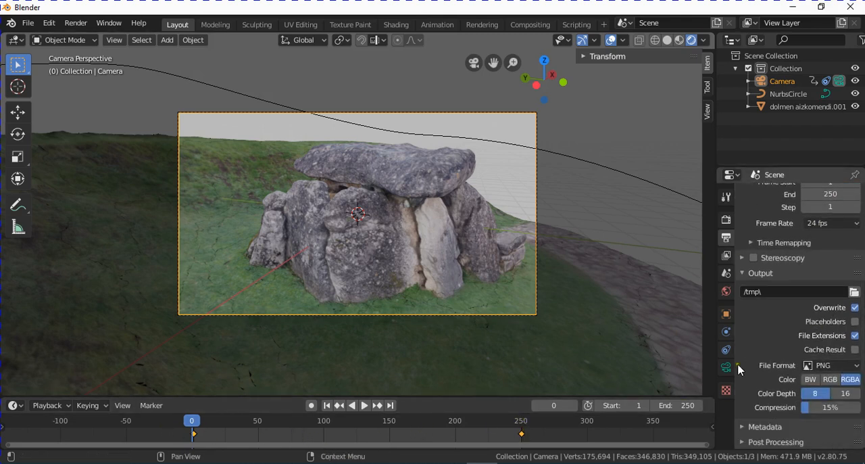
pyautogui.scroll(3, 804, 338)
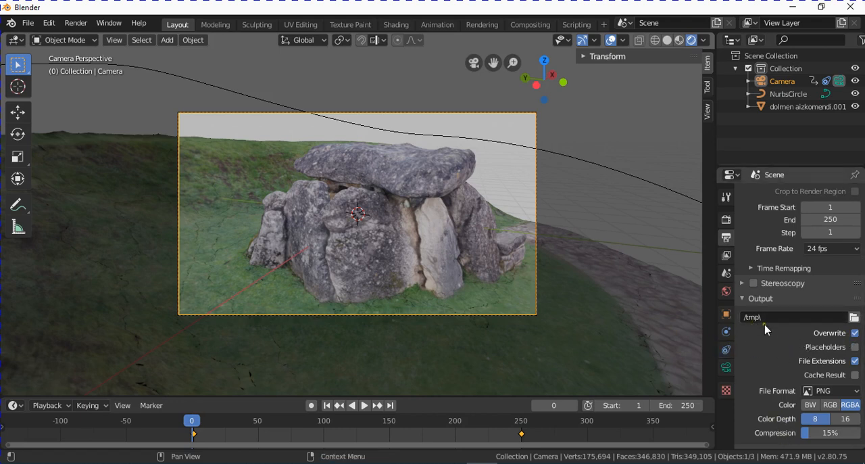
pyautogui.click(854, 318)
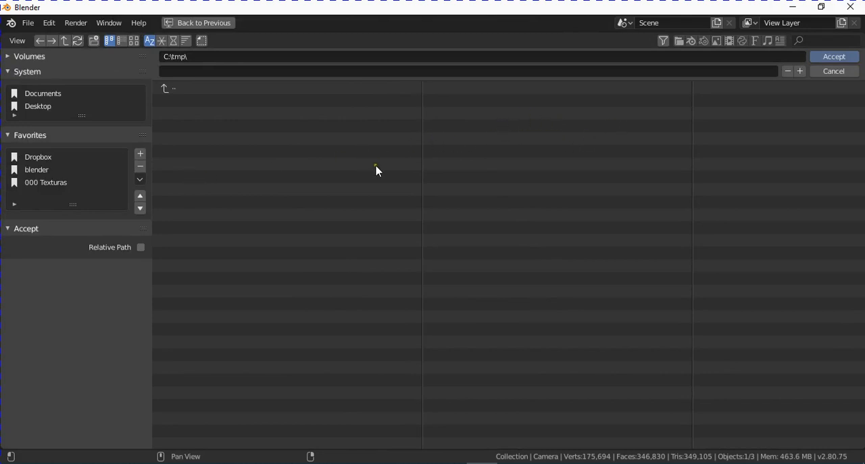
pyautogui.click(838, 72)
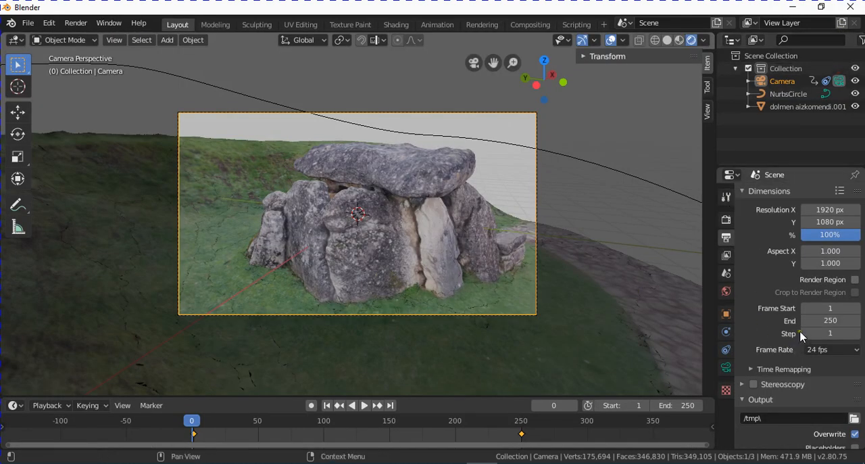
pyautogui.scroll(-2, 804, 335)
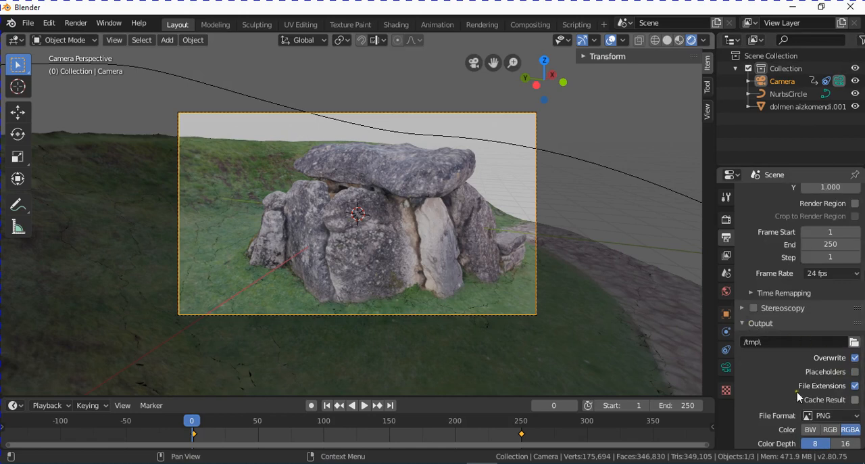
pyautogui.scroll(-3, 818, 392)
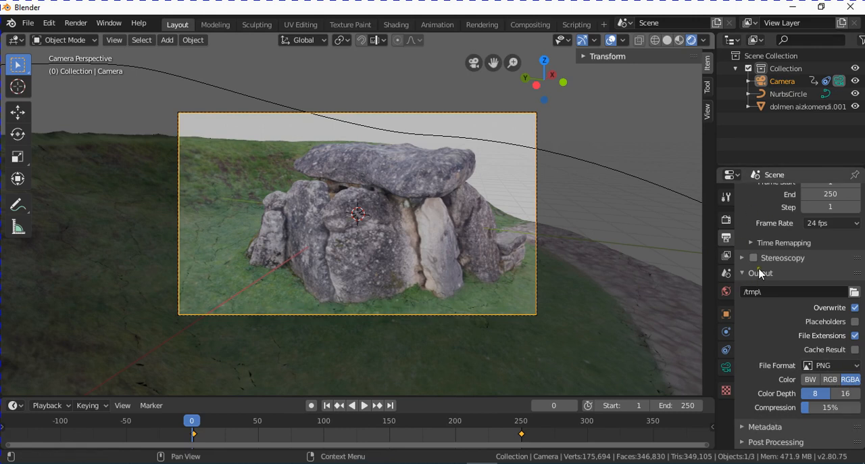
# - Try the Transparent option of the Film render settings and switch it back off
pyautogui.click(728, 222)
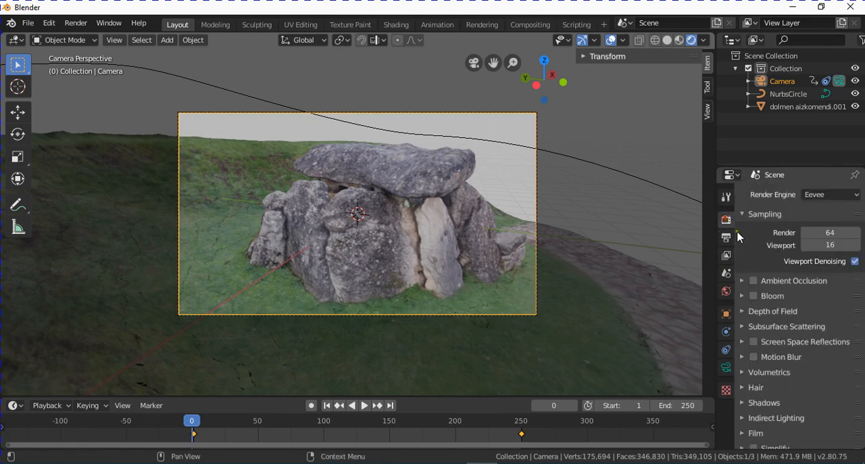
pyautogui.click(785, 431)
pyautogui.scroll(-5, 785, 432)
pyautogui.click(842, 377)
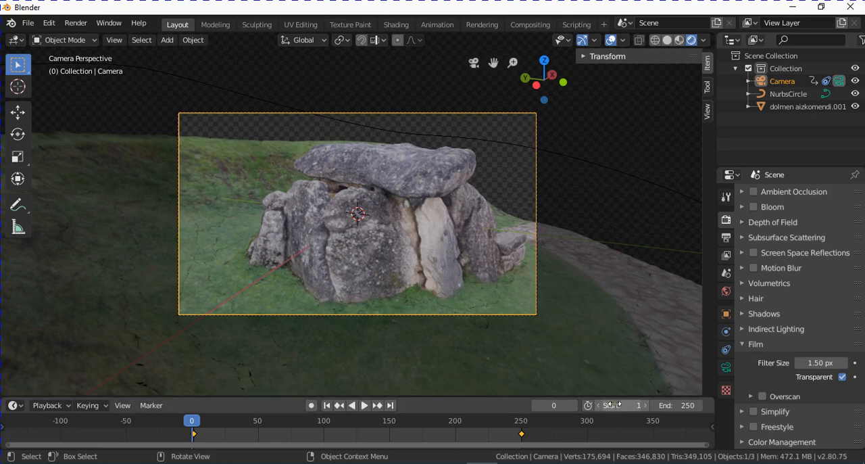
pyautogui.click(842, 376)
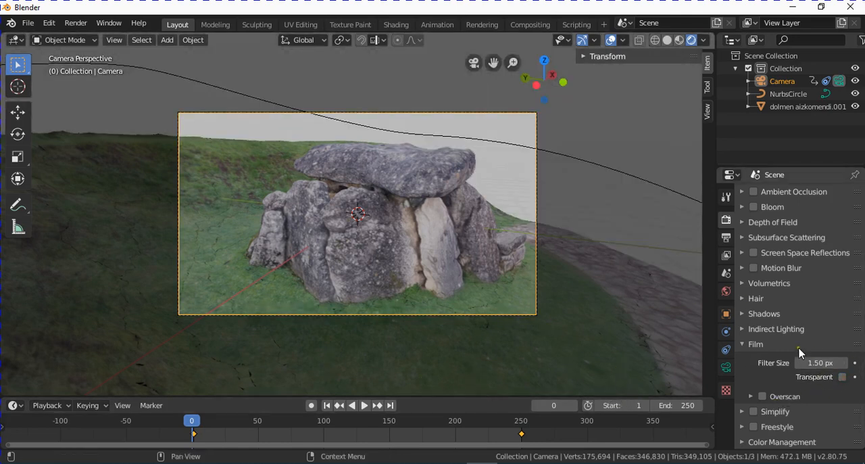
# - Set the output file format to the AVI JPEG movie type
pyautogui.click(727, 239)
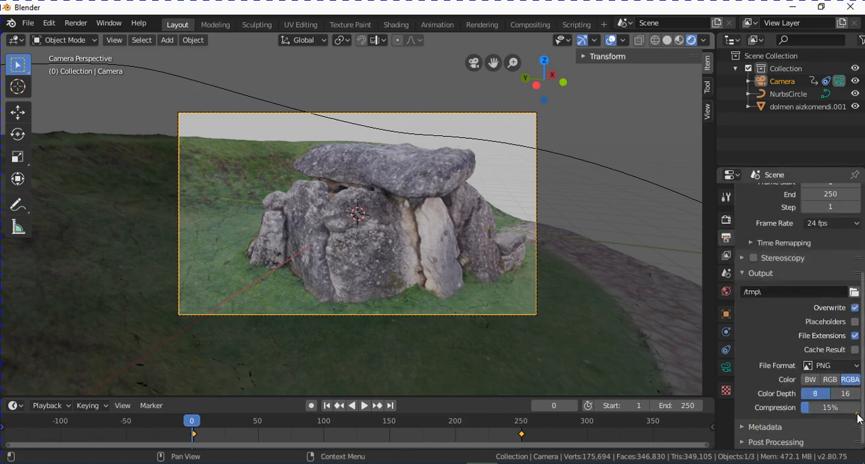
pyautogui.click(841, 369)
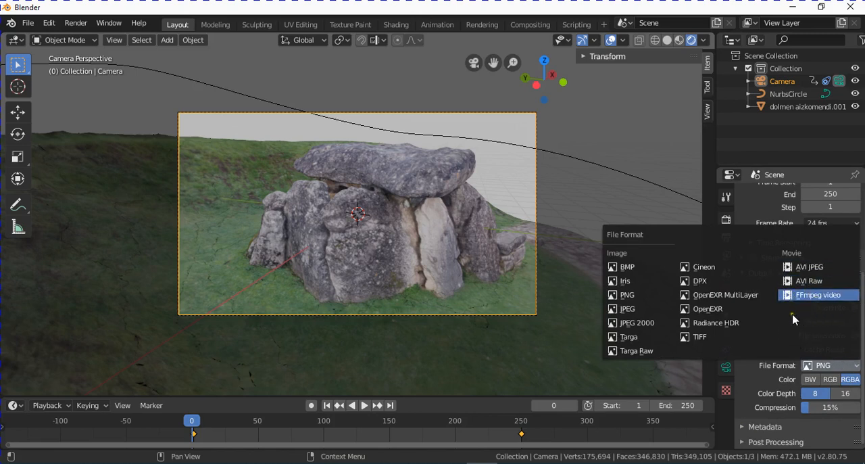
pyautogui.click(812, 269)
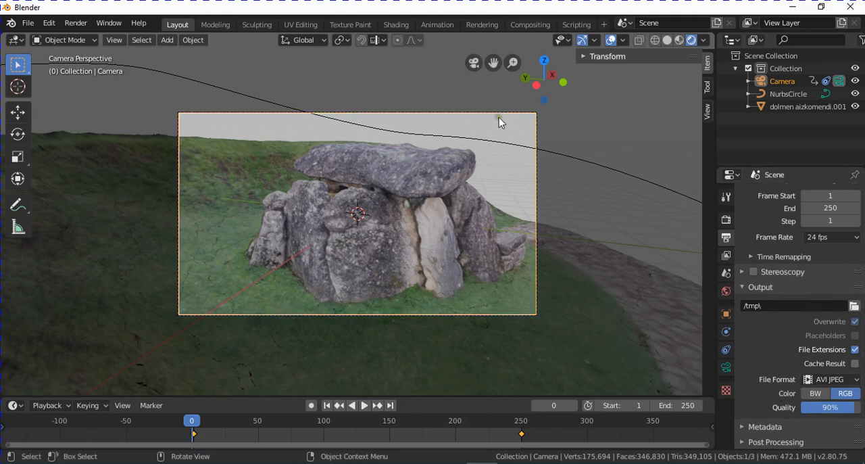
# - Render the full animation, view the whole frame while it renders and close the render window
pyautogui.click(72, 26)
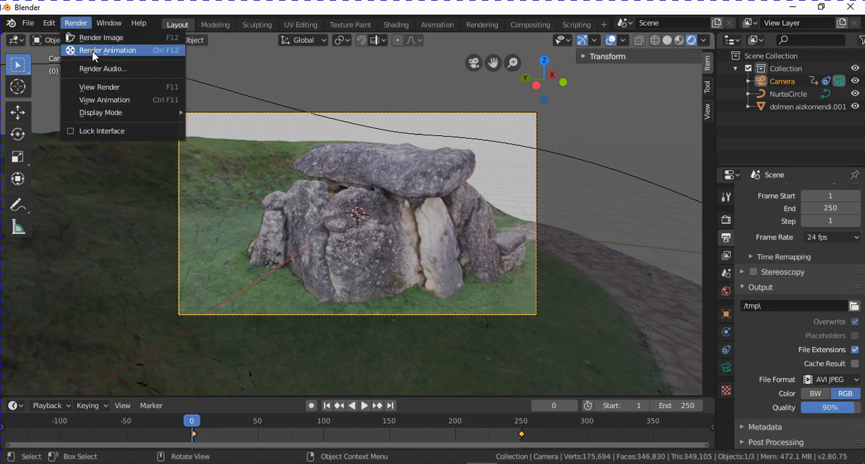
pyautogui.click(138, 51)
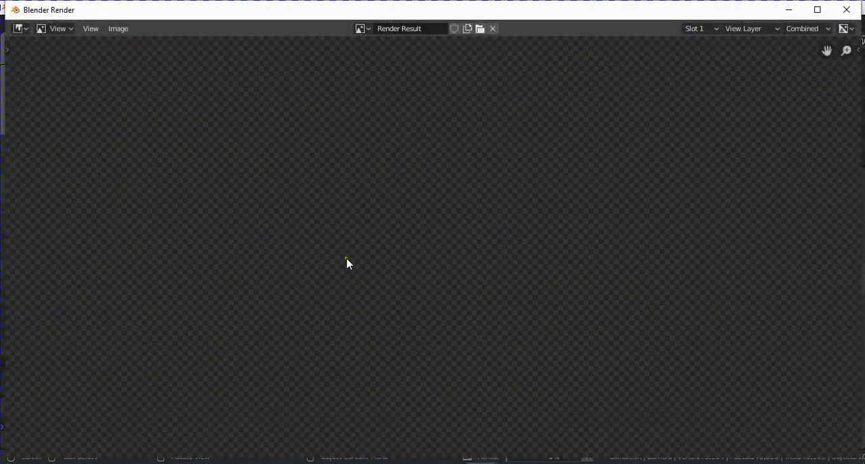
pyautogui.scroll(-3, 570, 356)
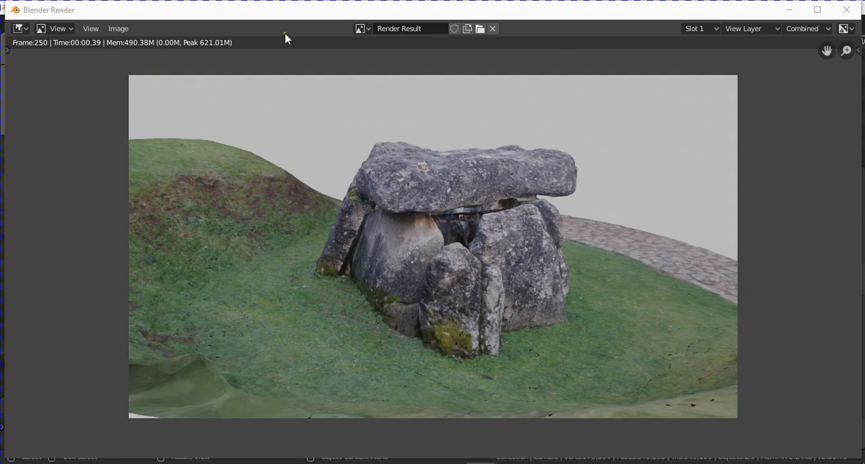
pyautogui.click(121, 29)
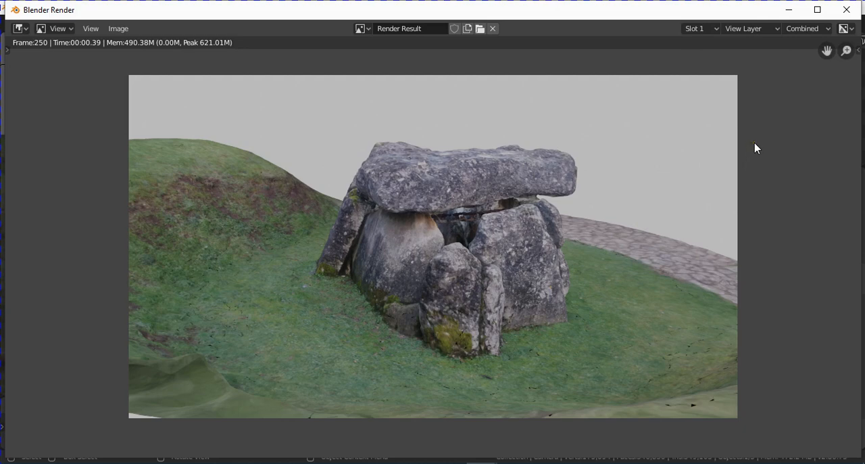
pyautogui.click(847, 10)
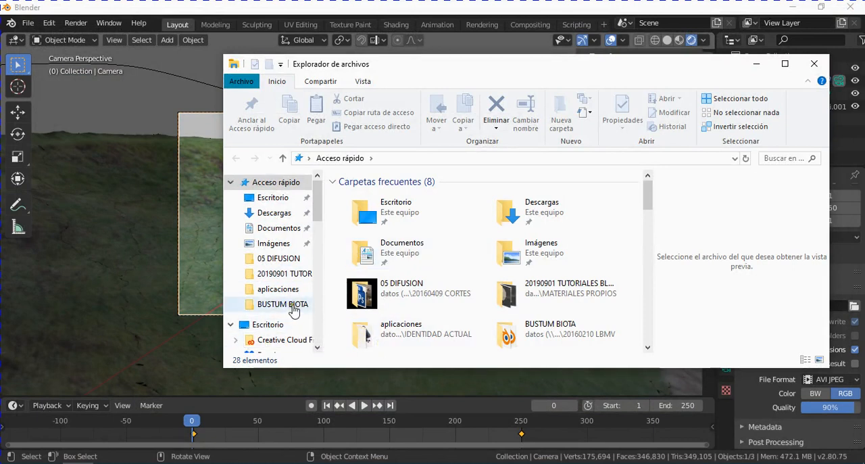
# - In File Explorer, browse to the tmp folder on the Sistema (C:) drive
pyautogui.scroll(-1, 273, 273)
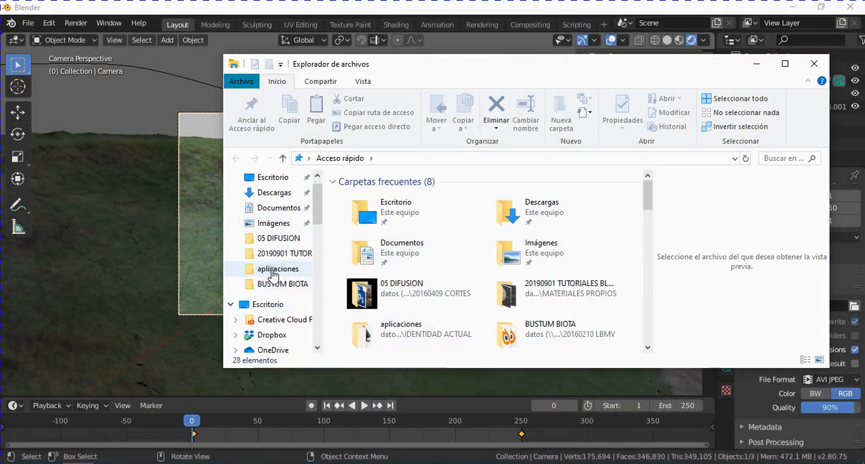
pyautogui.scroll(-3, 264, 226)
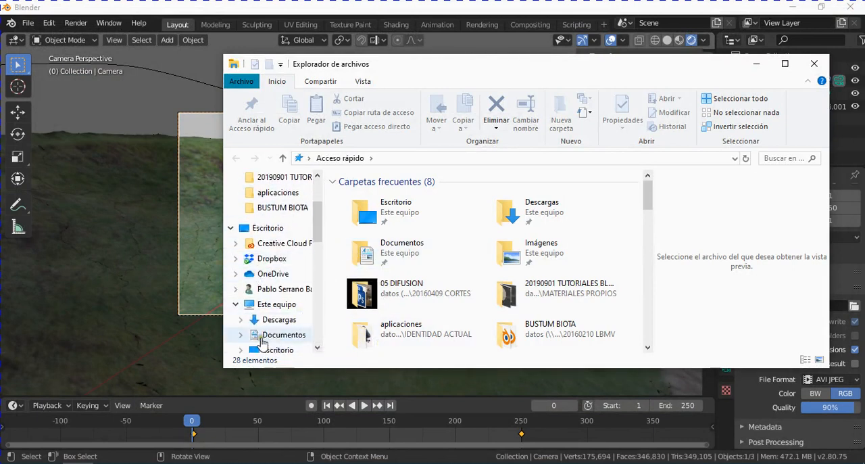
pyautogui.scroll(-3, 262, 341)
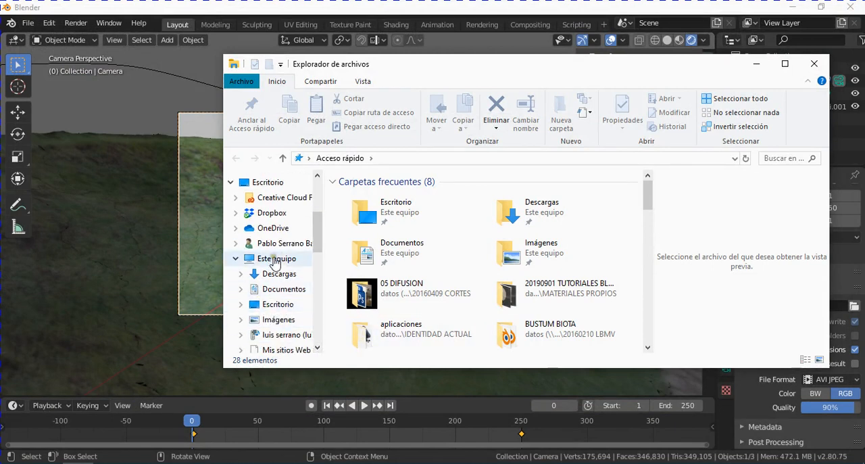
pyautogui.click(274, 261)
pyautogui.scroll(-5, 477, 281)
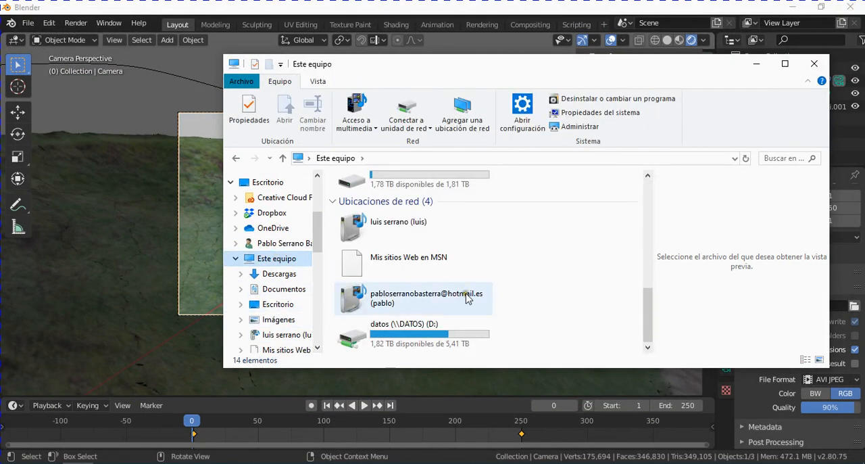
pyautogui.scroll(3, 490, 284)
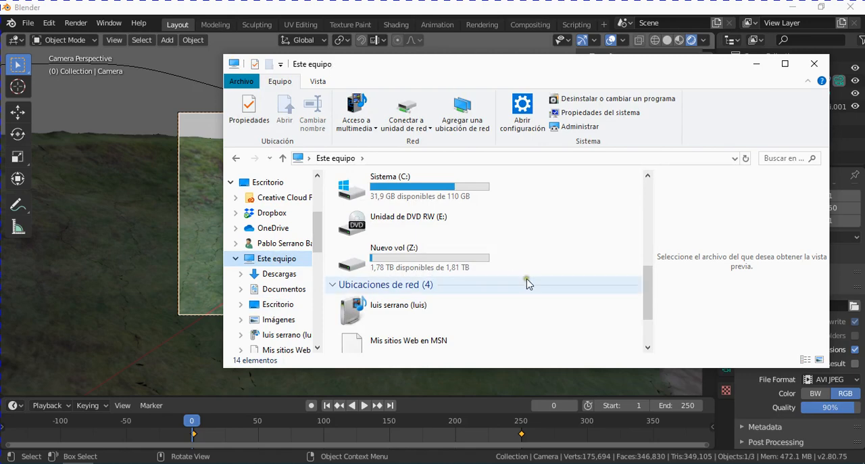
pyautogui.scroll(3, 527, 281)
pyautogui.doubleClick(473, 284)
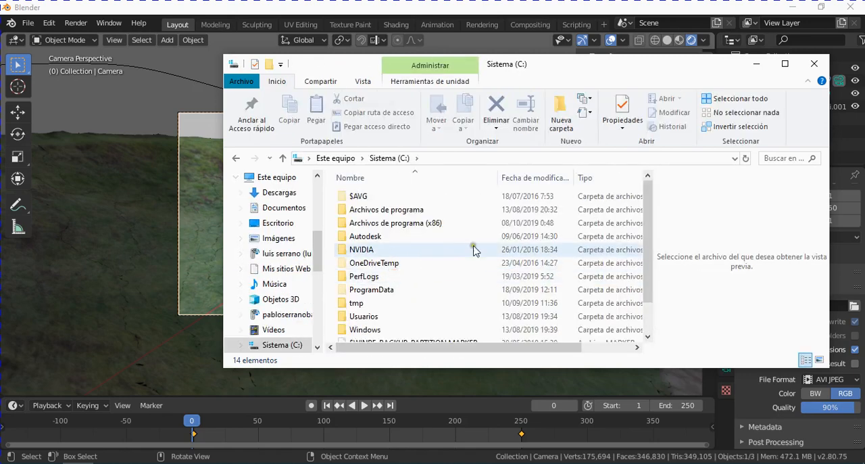
pyautogui.doubleClick(359, 304)
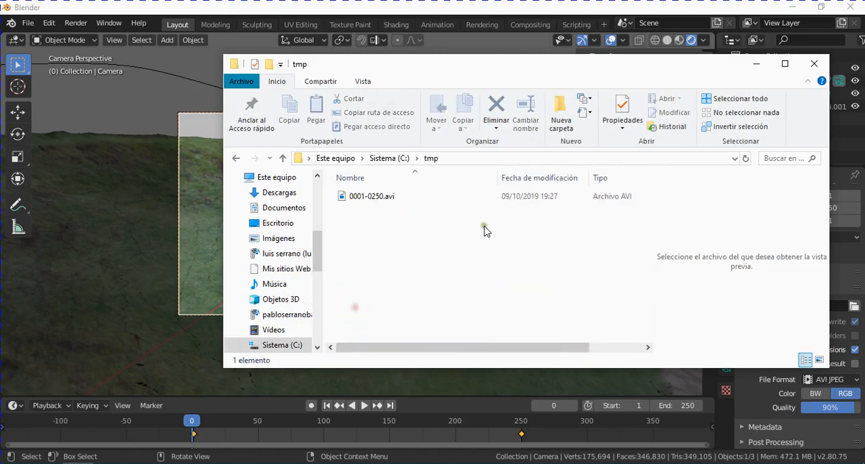
# - Open the rendered video 0001-0250.avi in the video player and replay it to check the camera orbit
pyautogui.click(374, 196)
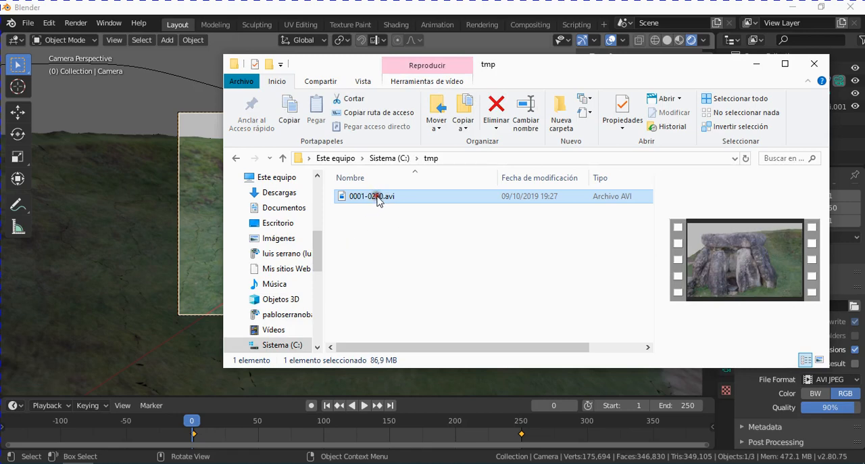
pyautogui.doubleClick(376, 197)
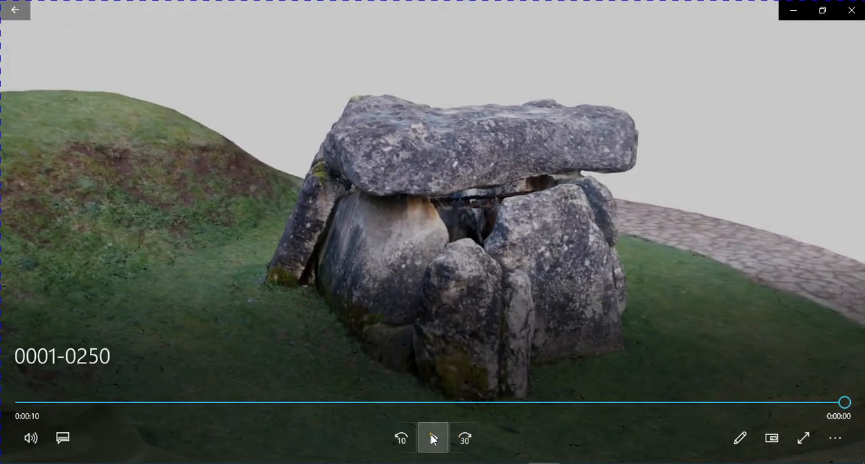
pyautogui.click(433, 439)
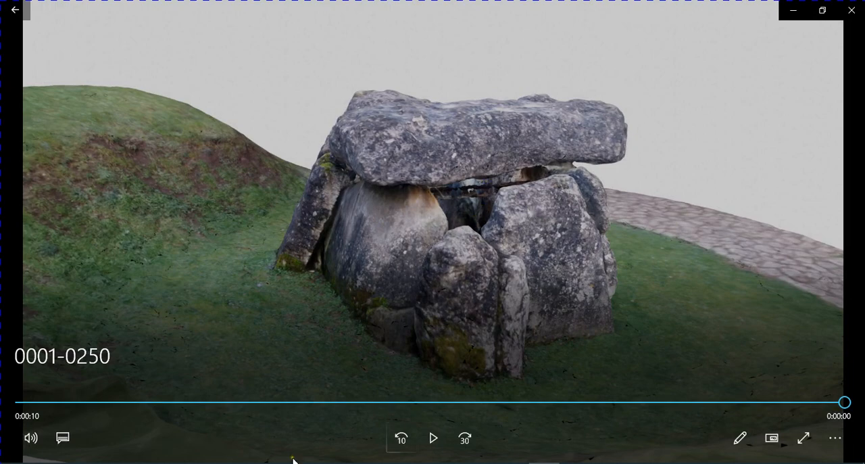
pyautogui.click(433, 445)
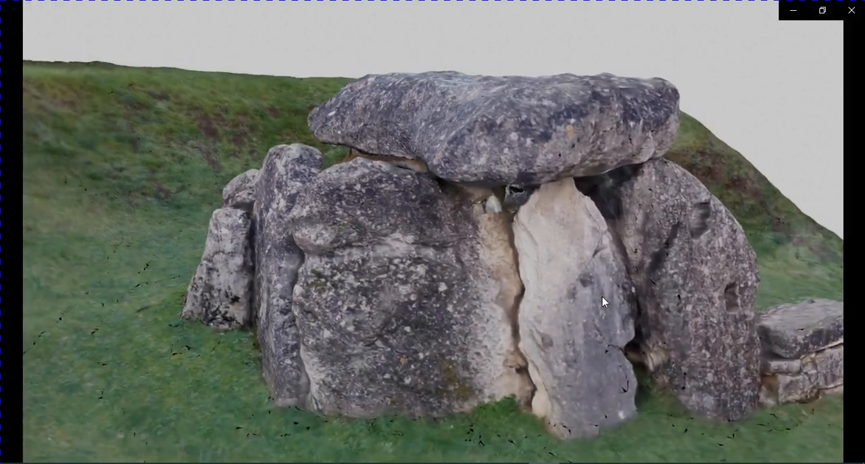